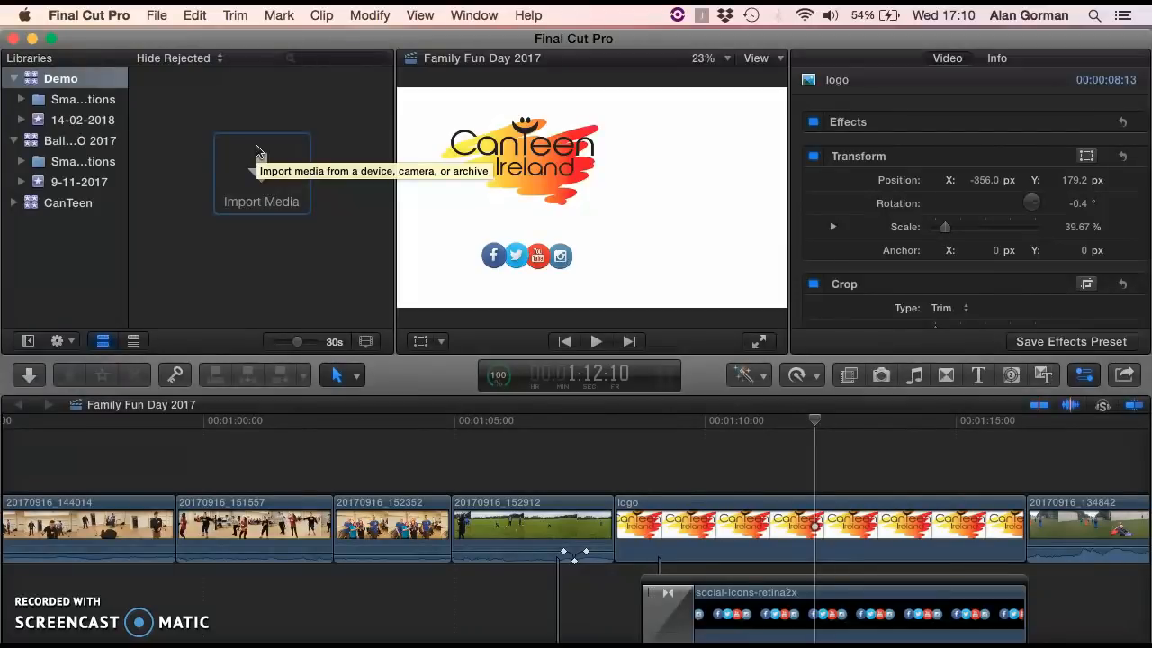
left_click(157, 16)
mouse_move(171, 36)
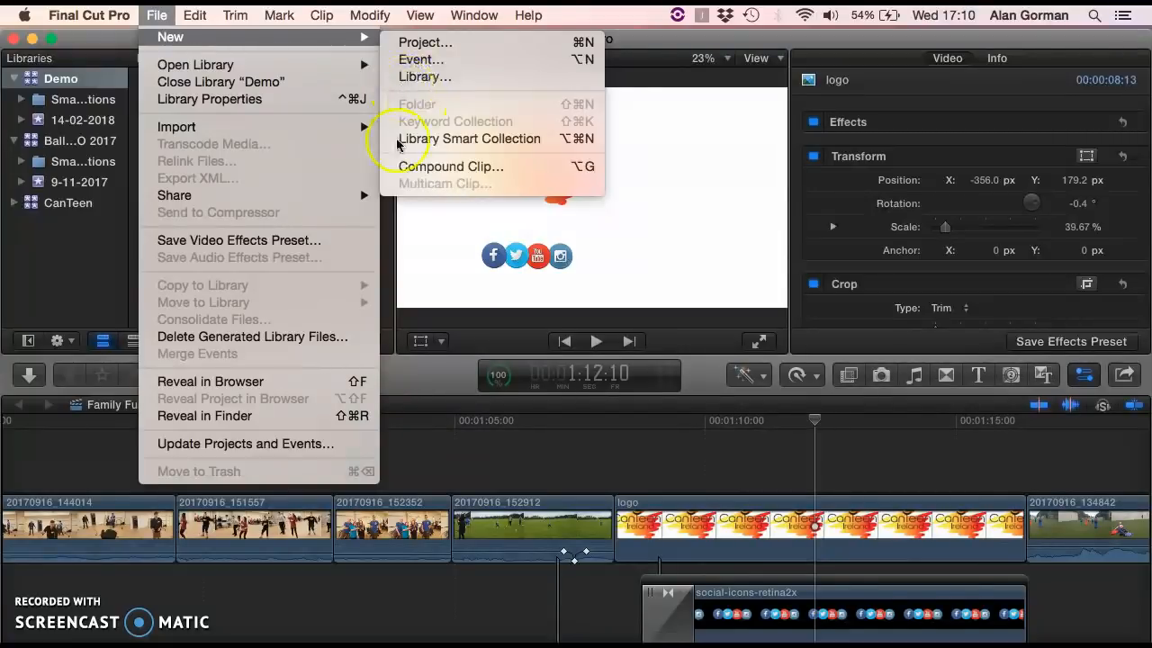
left_click(81, 316)
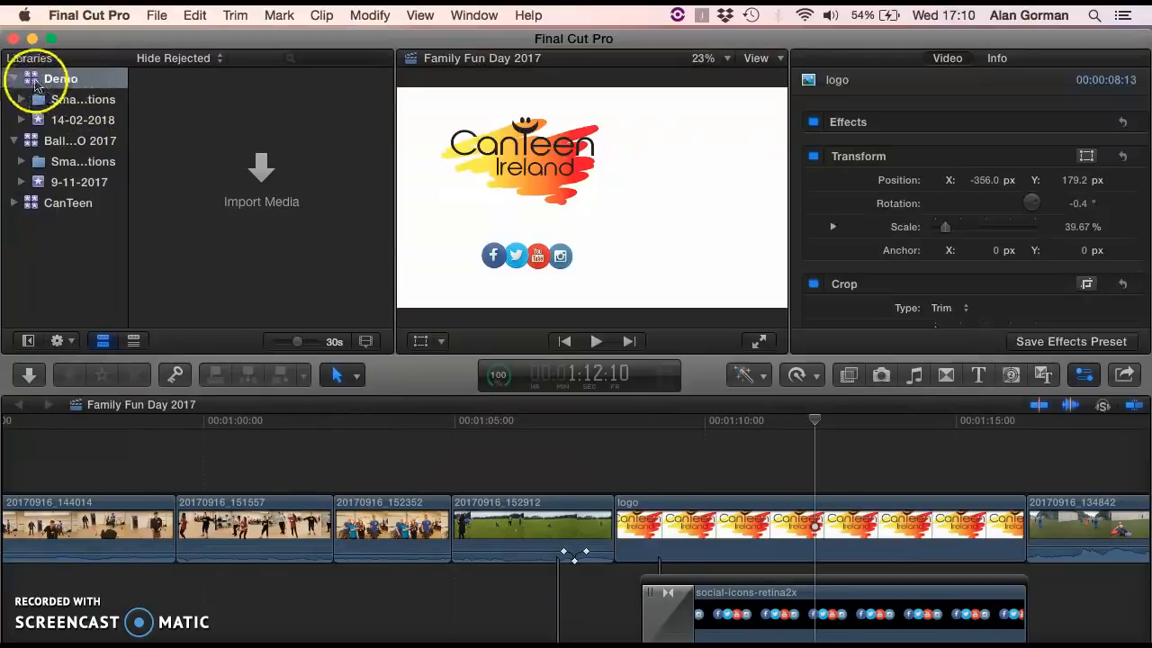
Create a new project named Demo in the 14-02-2018 event and open it in the timeline
left_click(159, 15)
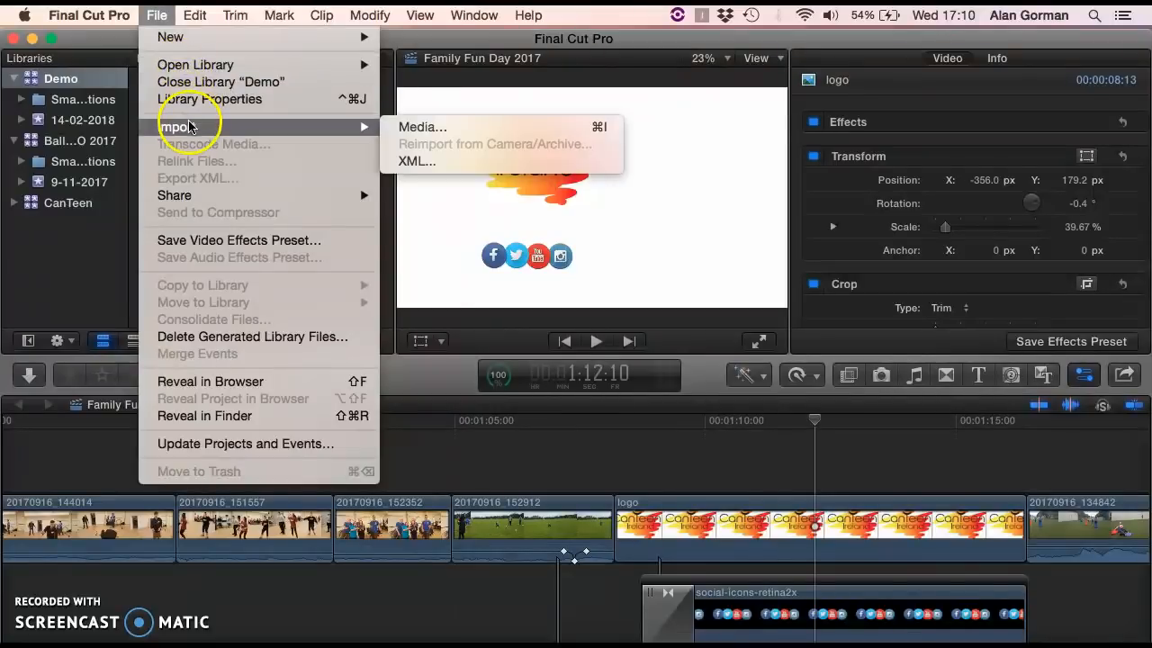
mouse_move(204, 41)
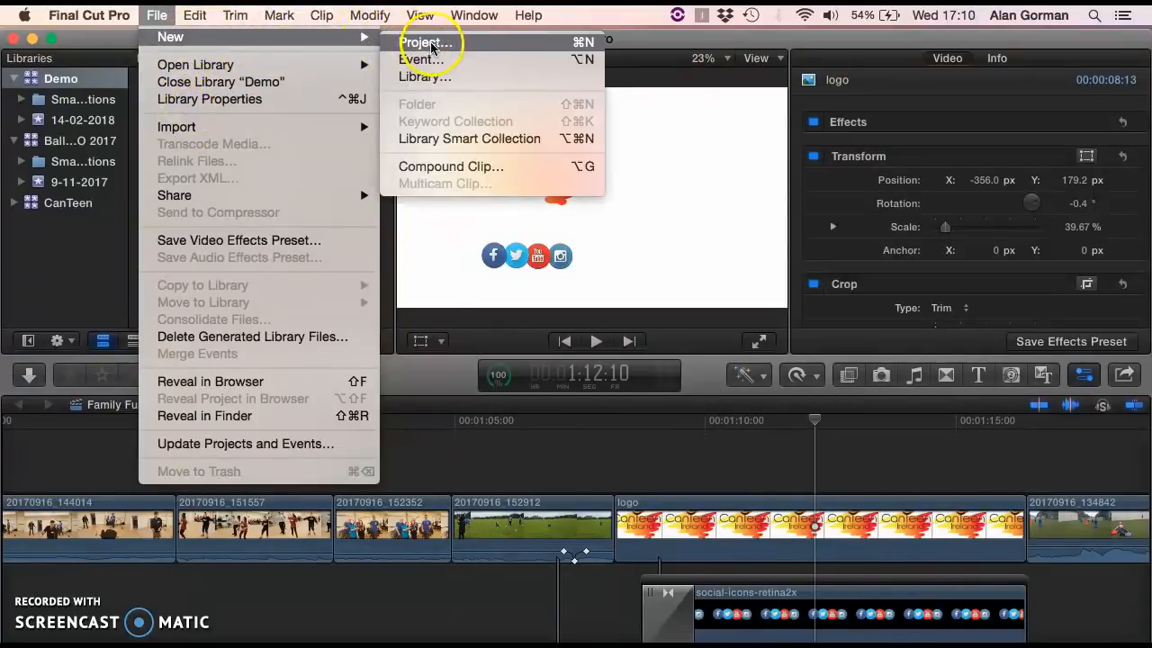
left_click(429, 45)
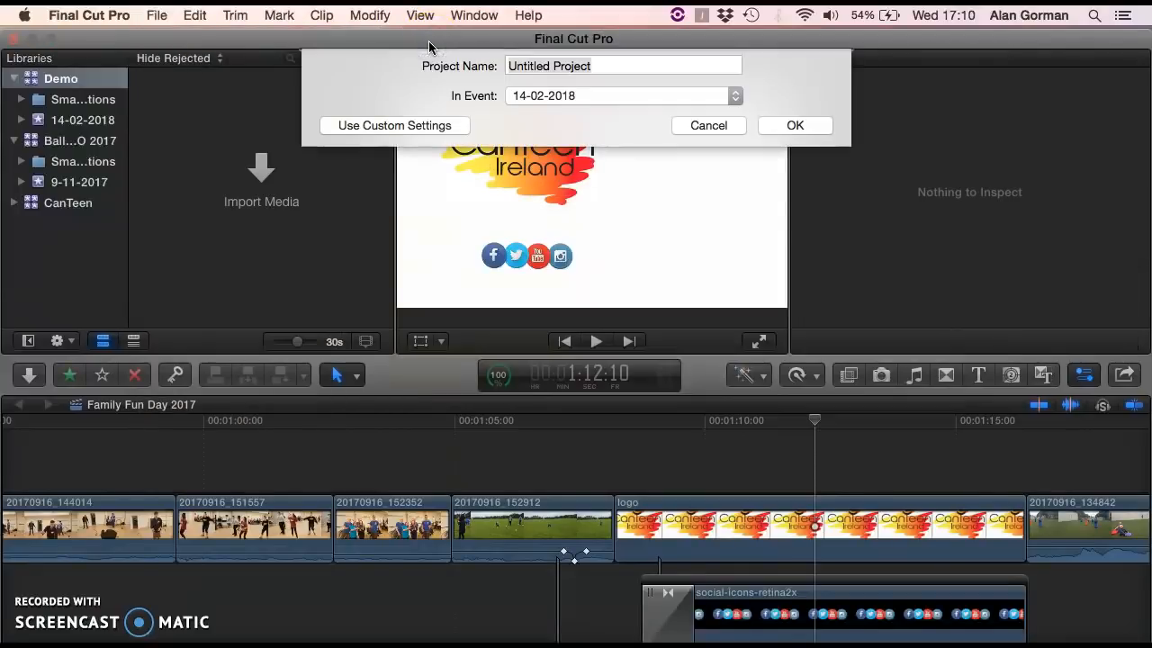
key("BackSpace")
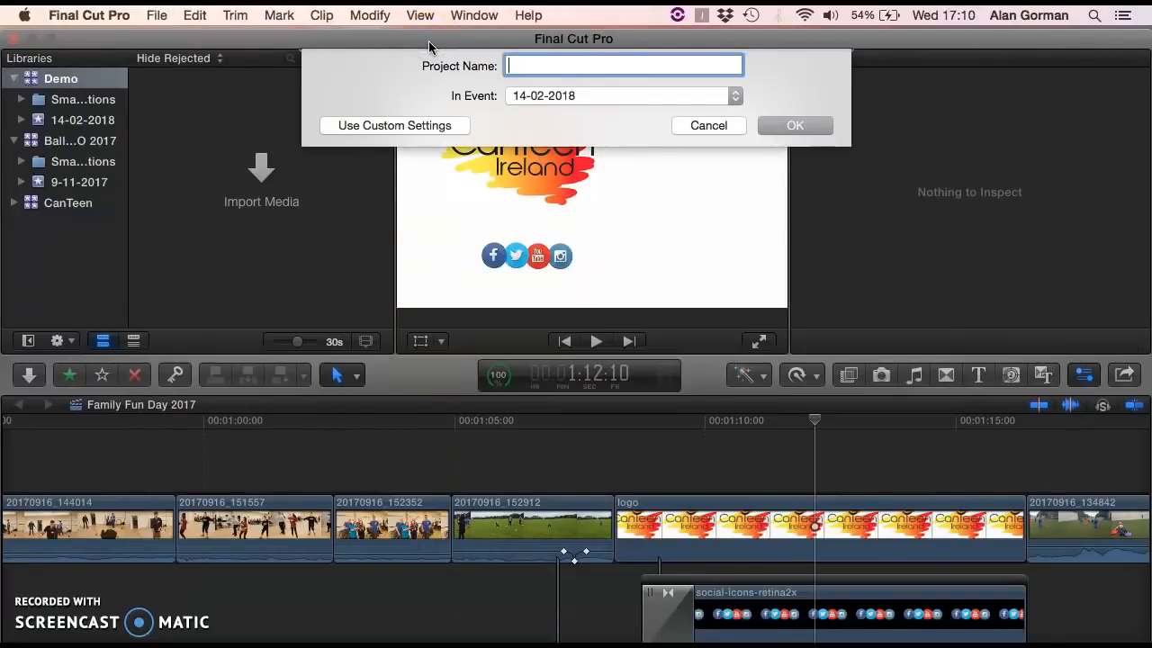
type("Demo")
key("Return")
left_click(209, 127)
left_click(207, 129)
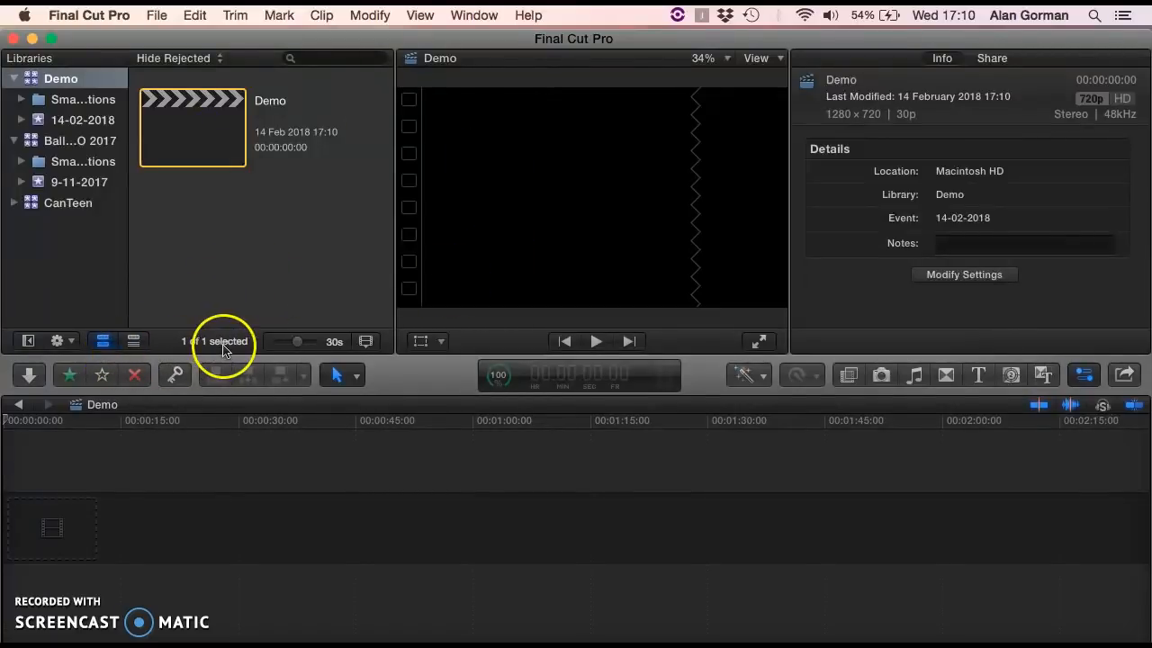
left_click(33, 420)
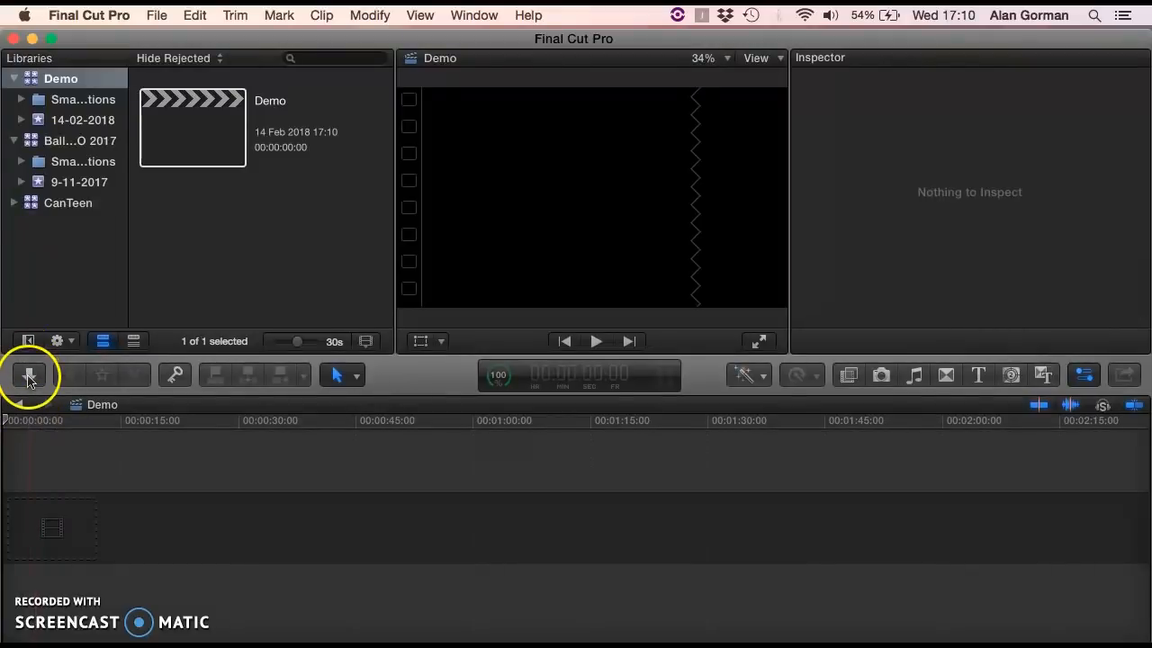
left_click(162, 13)
mouse_move(216, 126)
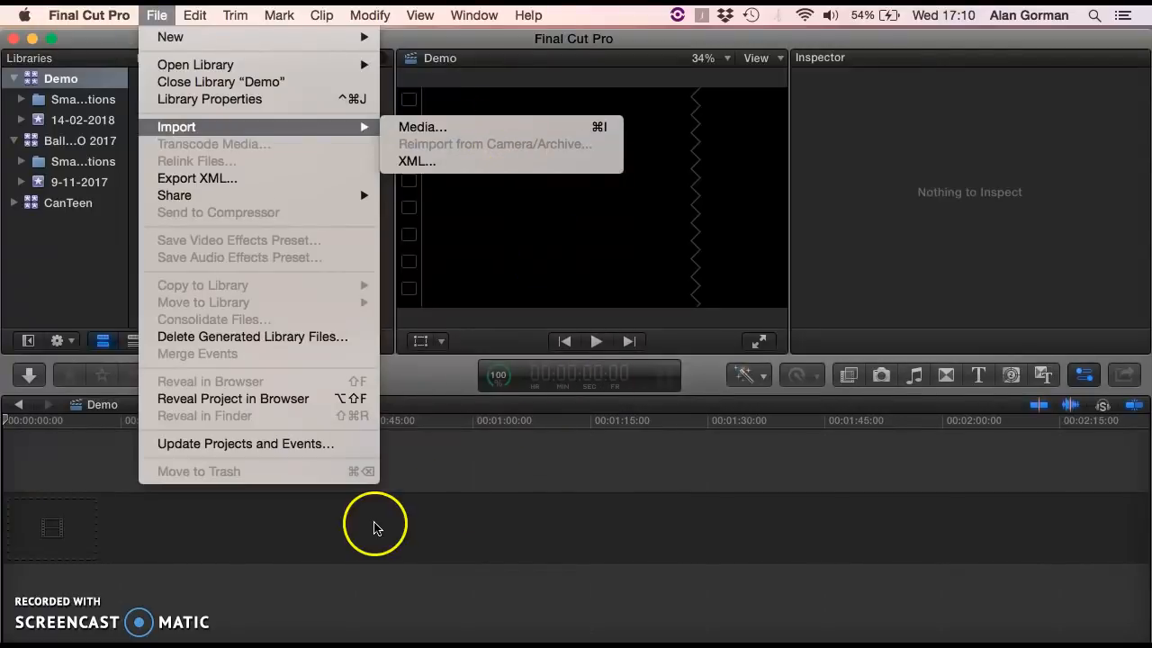
left_click(492, 538)
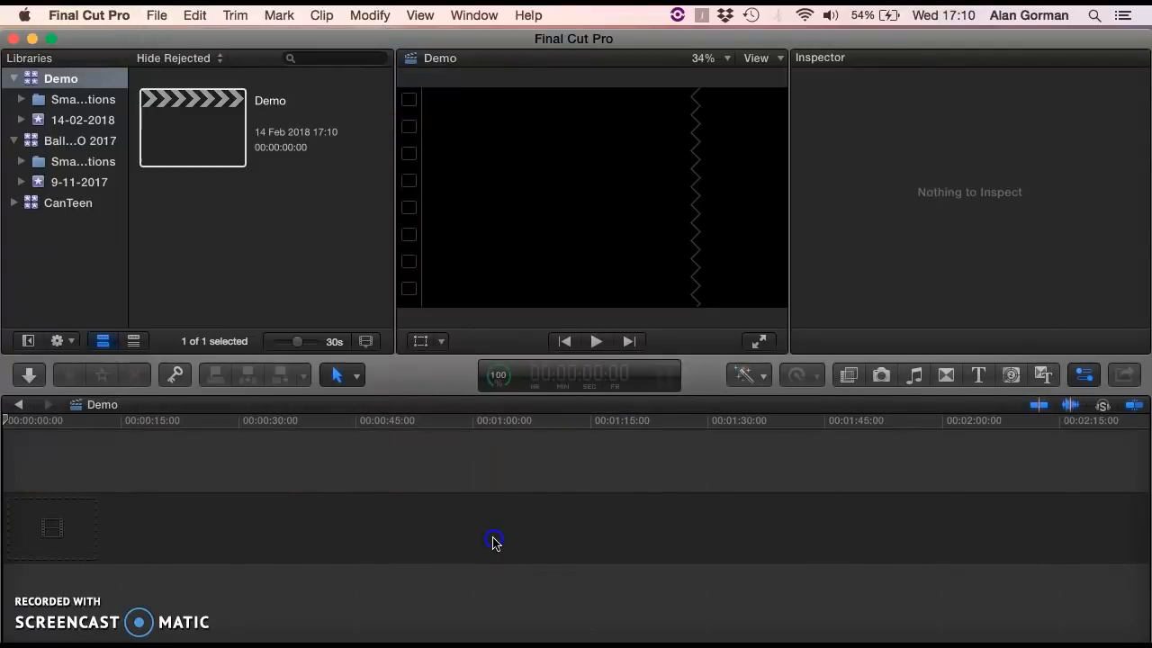
Import the six clips from 20171031_190412.mp4 to 20171031_191043.mp4 in the desktop's Demo Video folder into the 14-02-2018 event
left_click(34, 376)
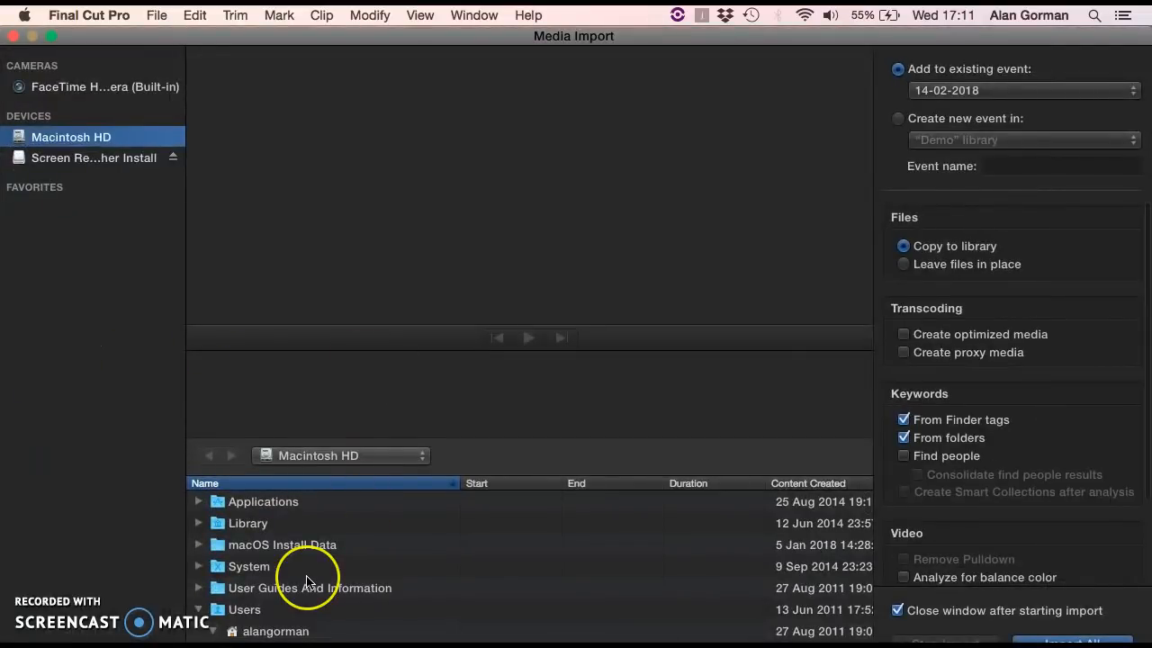
scroll(306, 581, "down", 3)
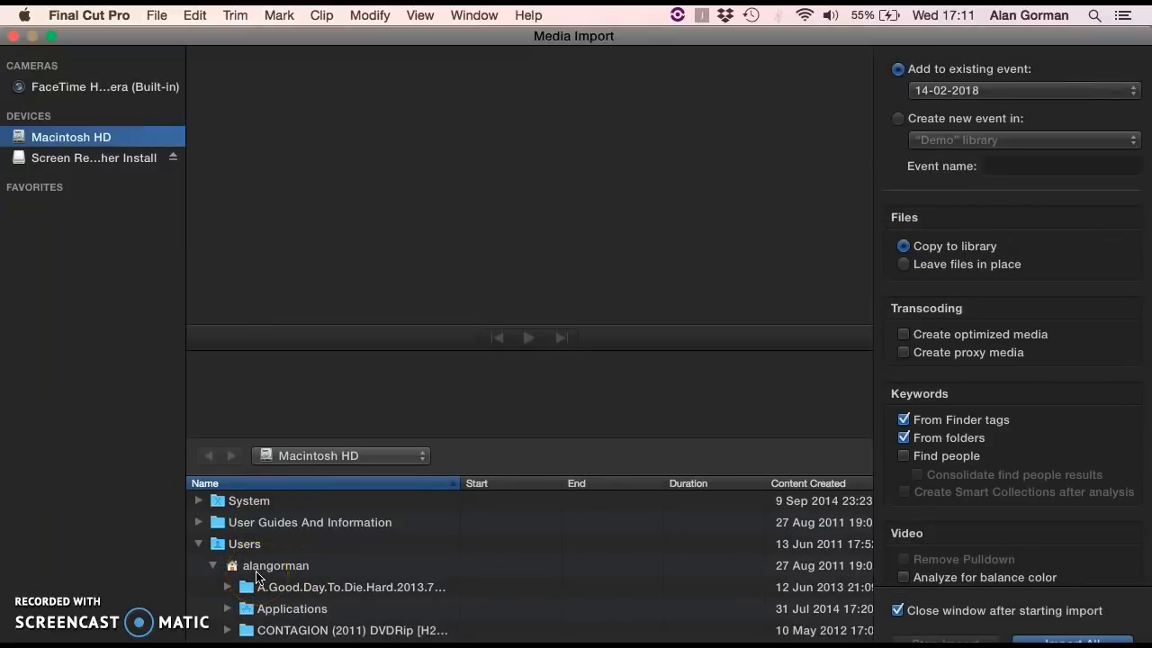
scroll(257, 576, "down", 4)
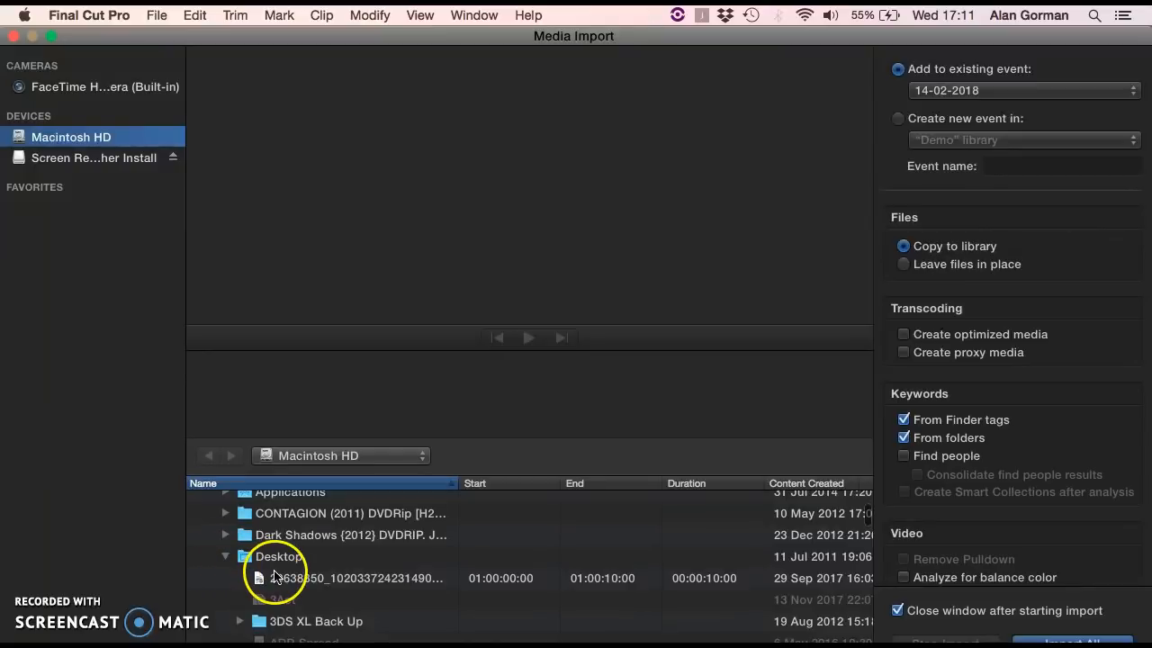
scroll(306, 608, "down", 6)
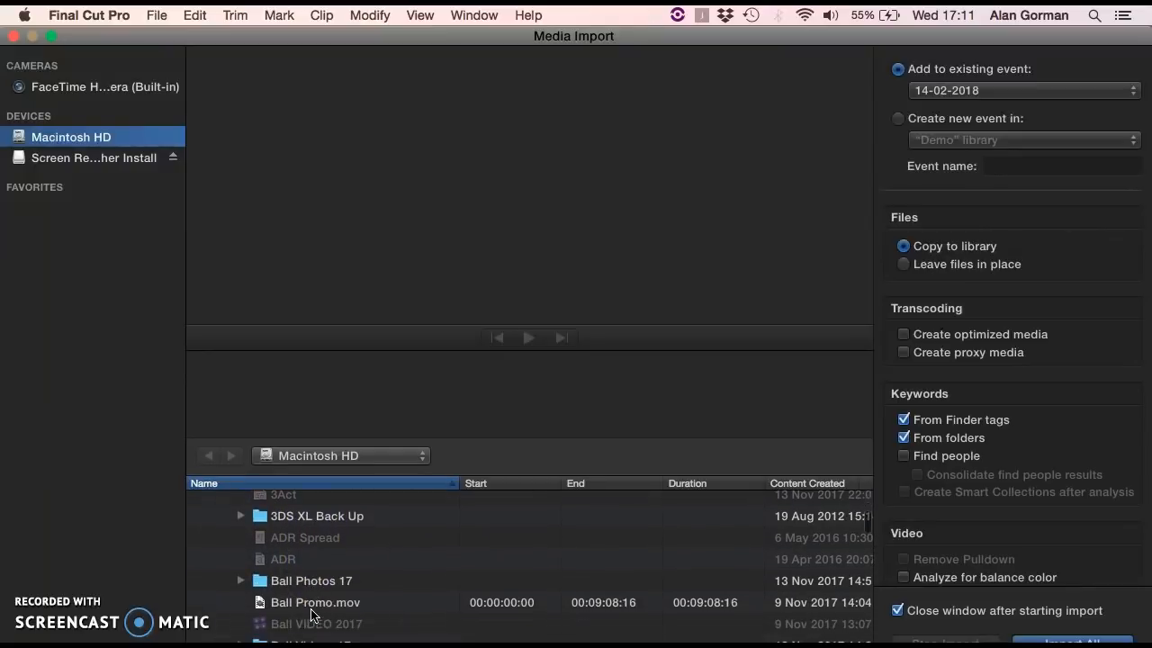
scroll(312, 614, "down", 5)
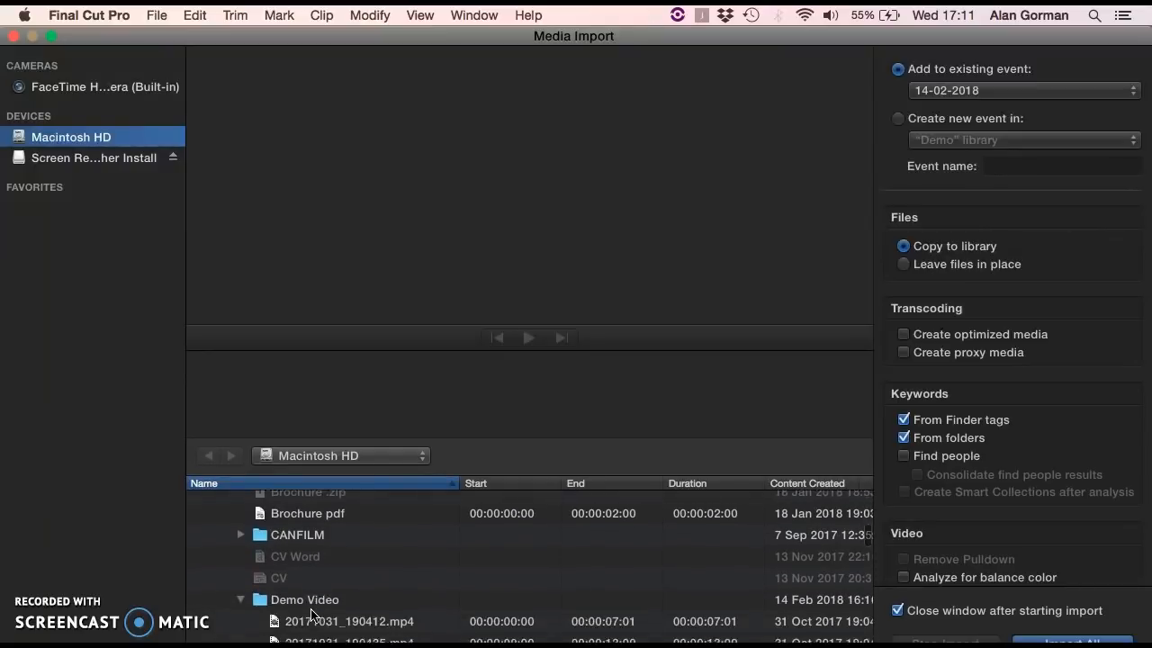
scroll(311, 612, "down", 3)
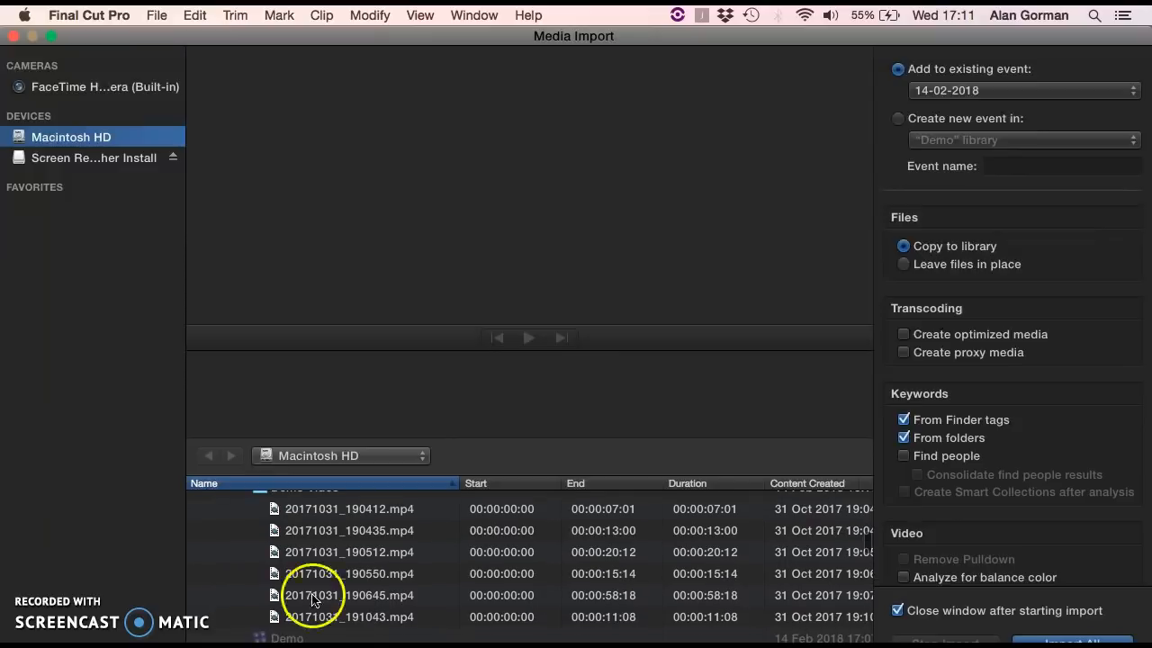
left_click(319, 509)
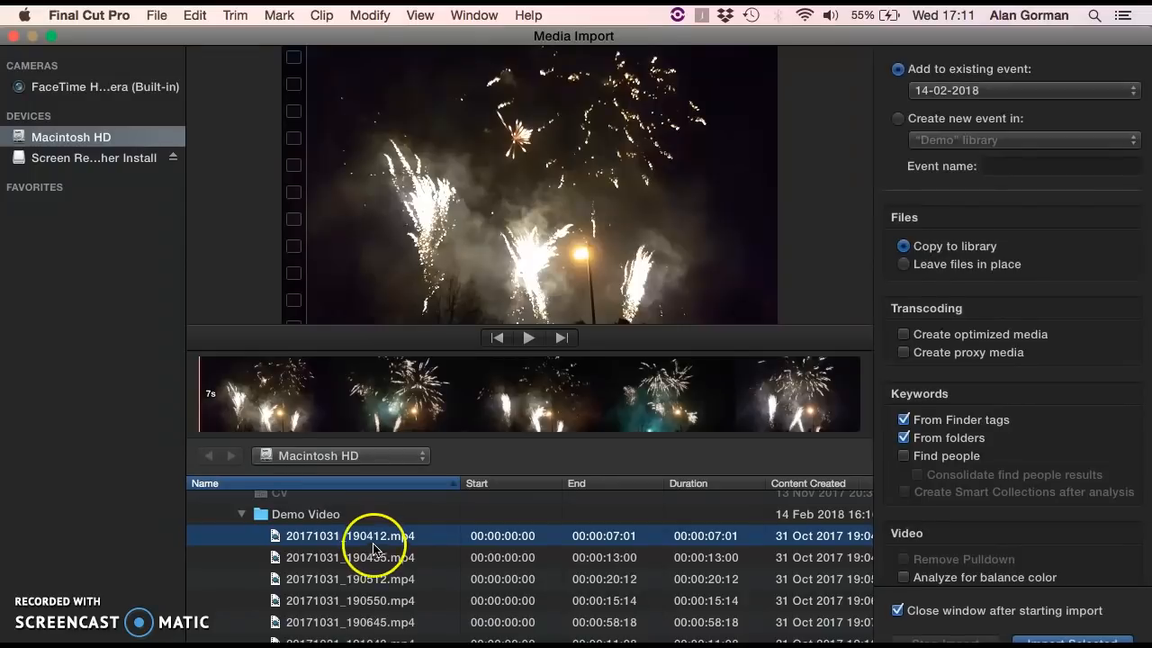
key("shift+Down")
key("shift+Down")
key("shift+Down")
key("shift+Down")
key("shift+Down")
key("shift+Down")
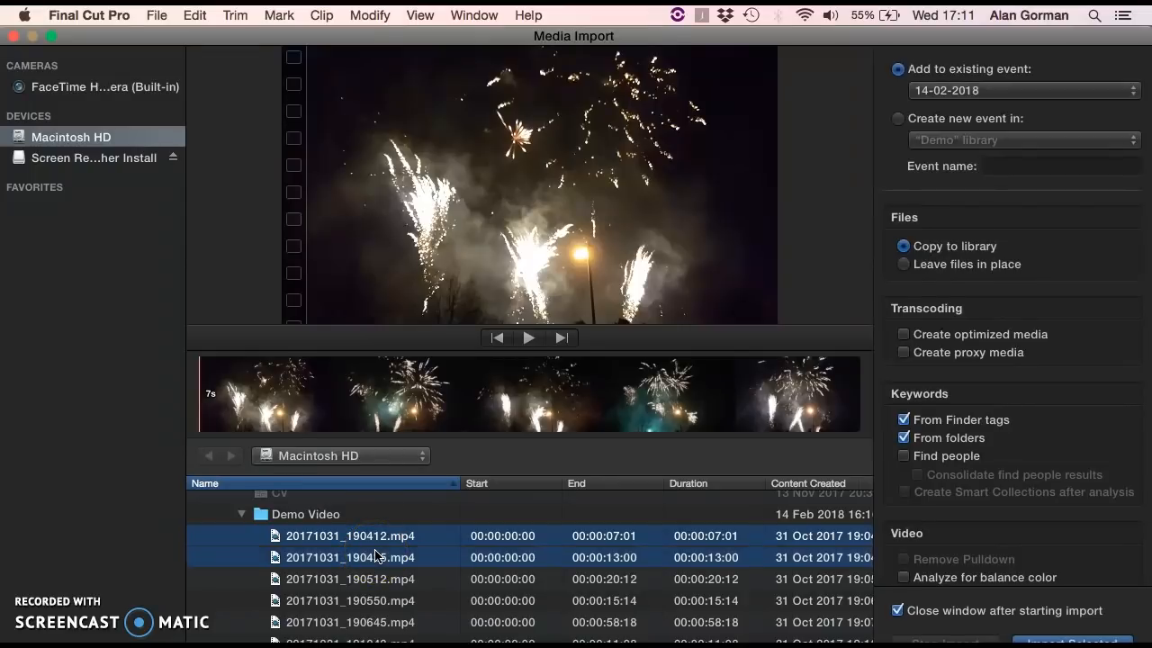
key("shift+Up")
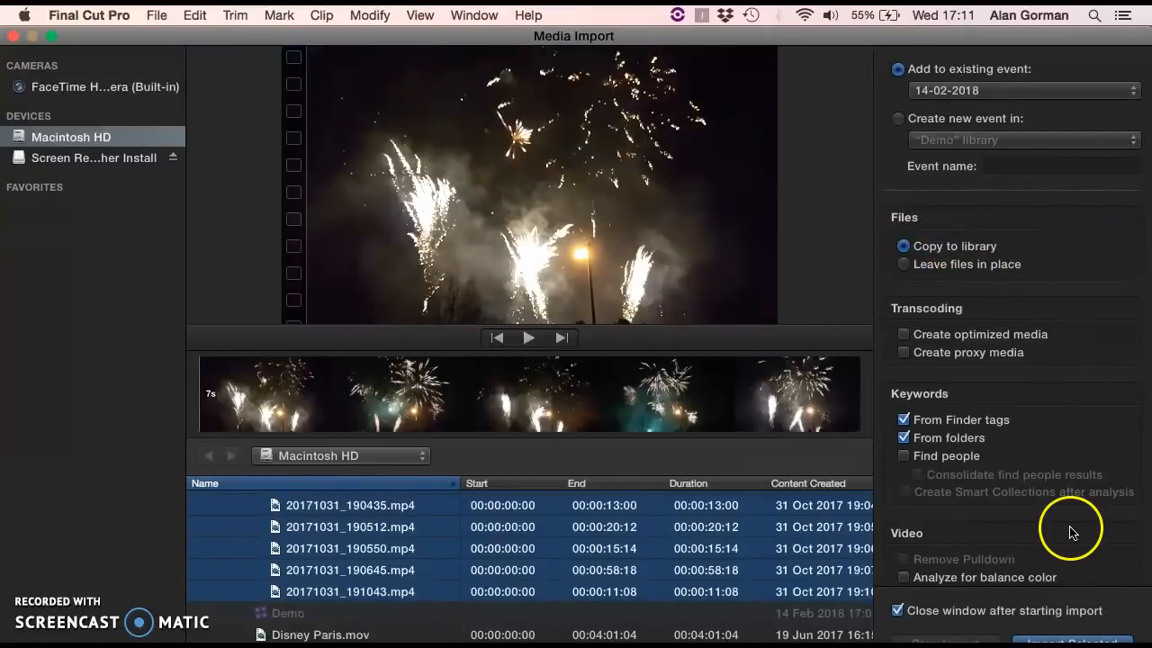
key("Return")
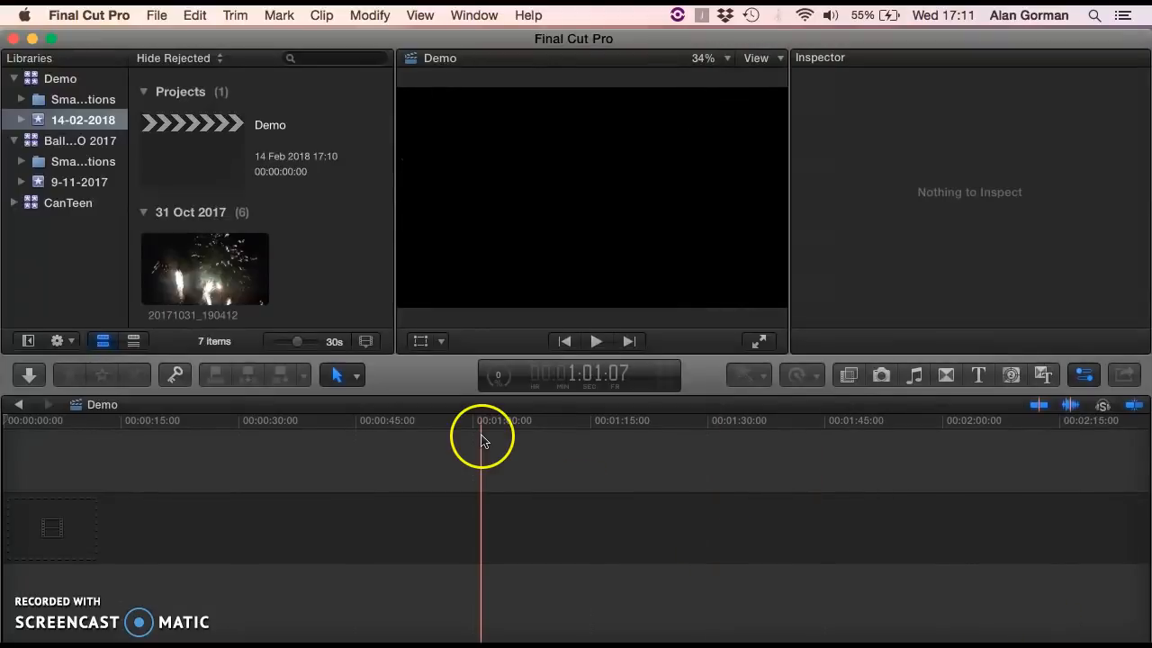
Look through the imported clips and preview 20171031_190412 and 20171031_190435
scroll(256, 216, "down", 10)
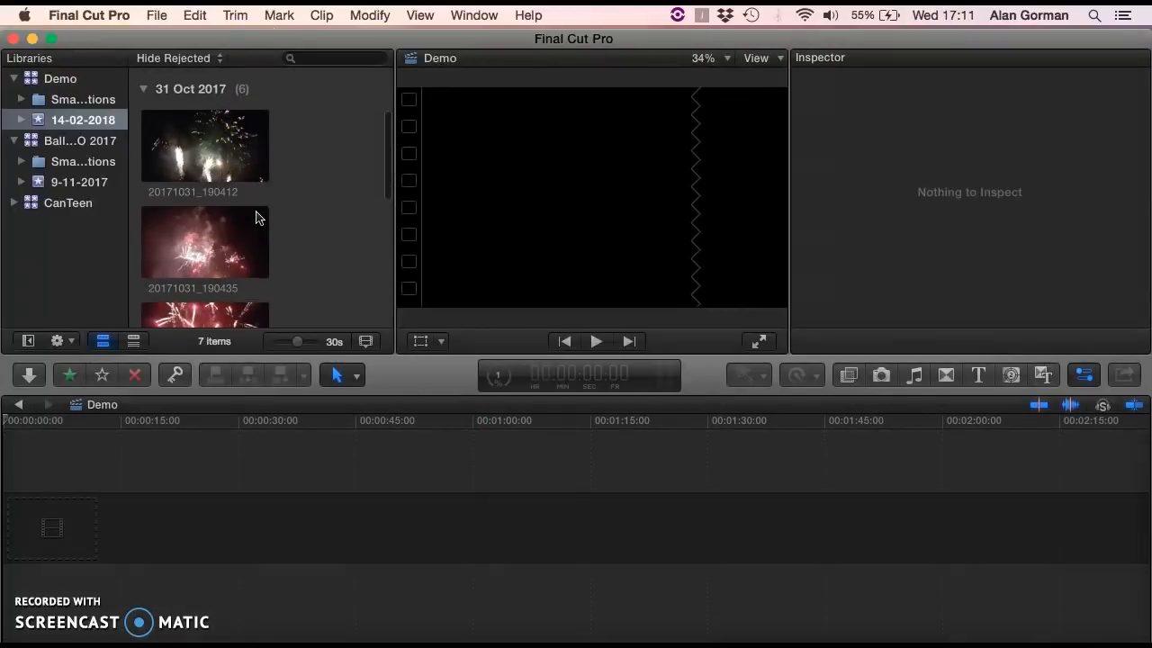
scroll(255, 216, "up", 5)
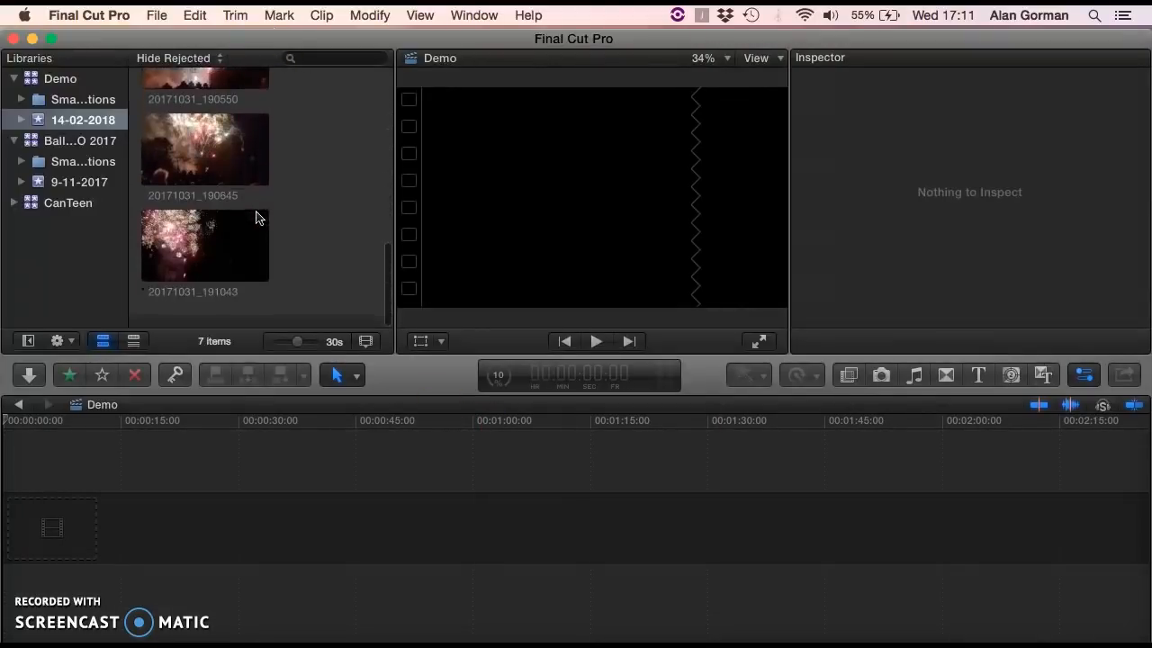
scroll(256, 216, "up", 3)
left_click(267, 243)
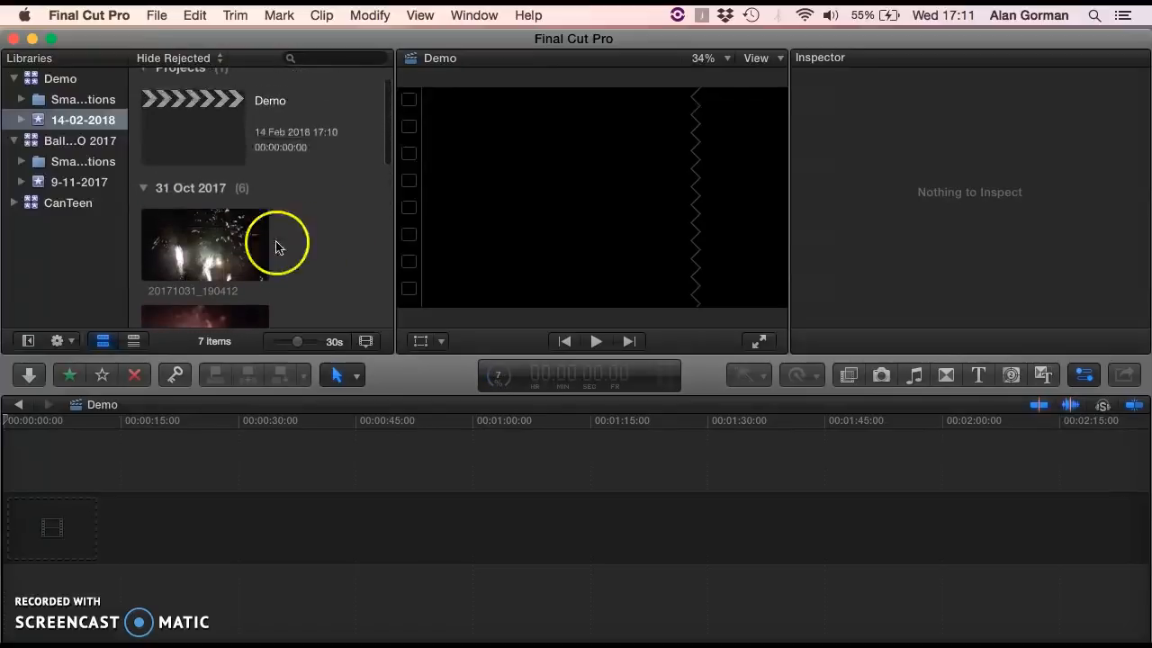
left_click_drag(157, 245, 147, 244)
key("space")
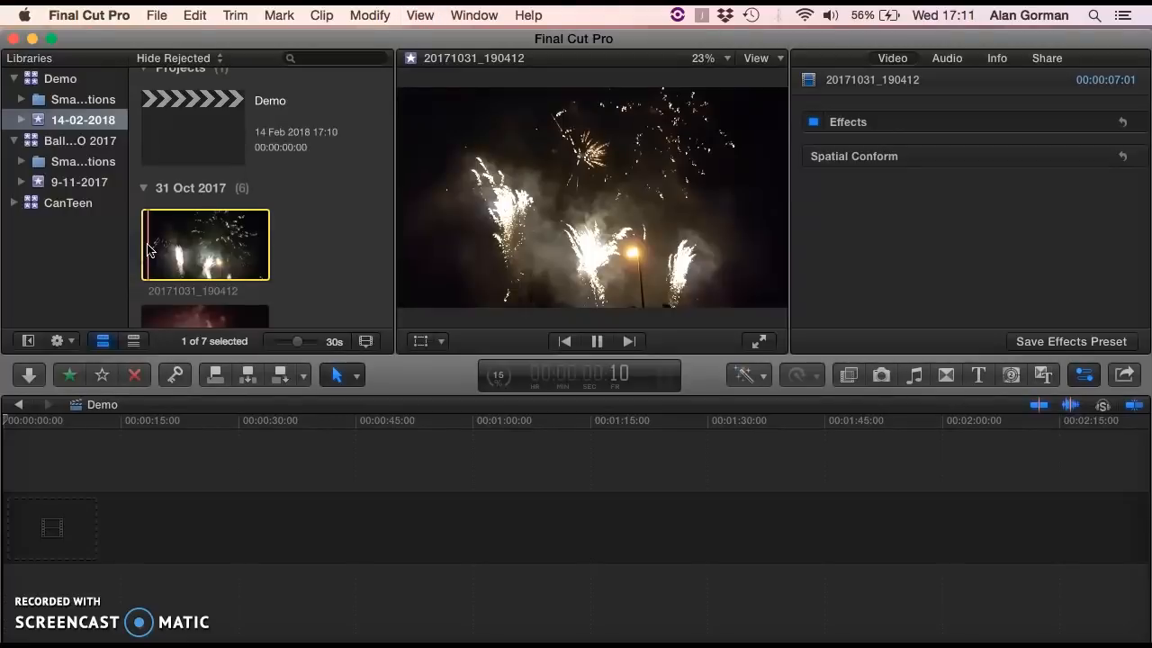
key("space")
key("space")
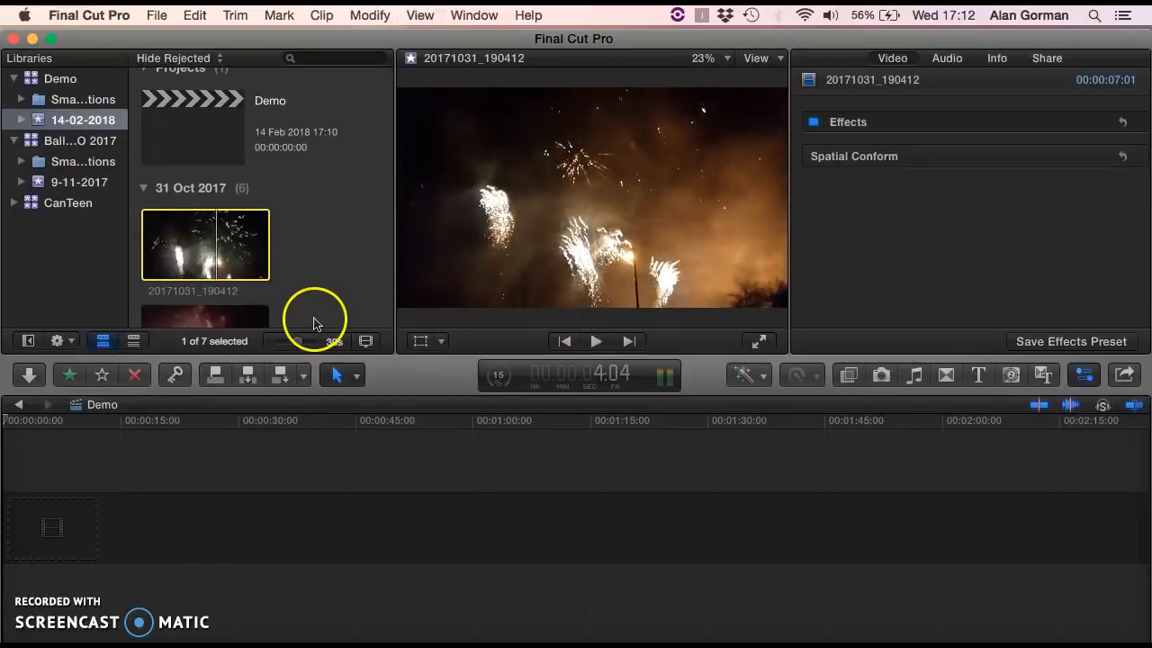
scroll(314, 324, "down", 3)
left_click(171, 234)
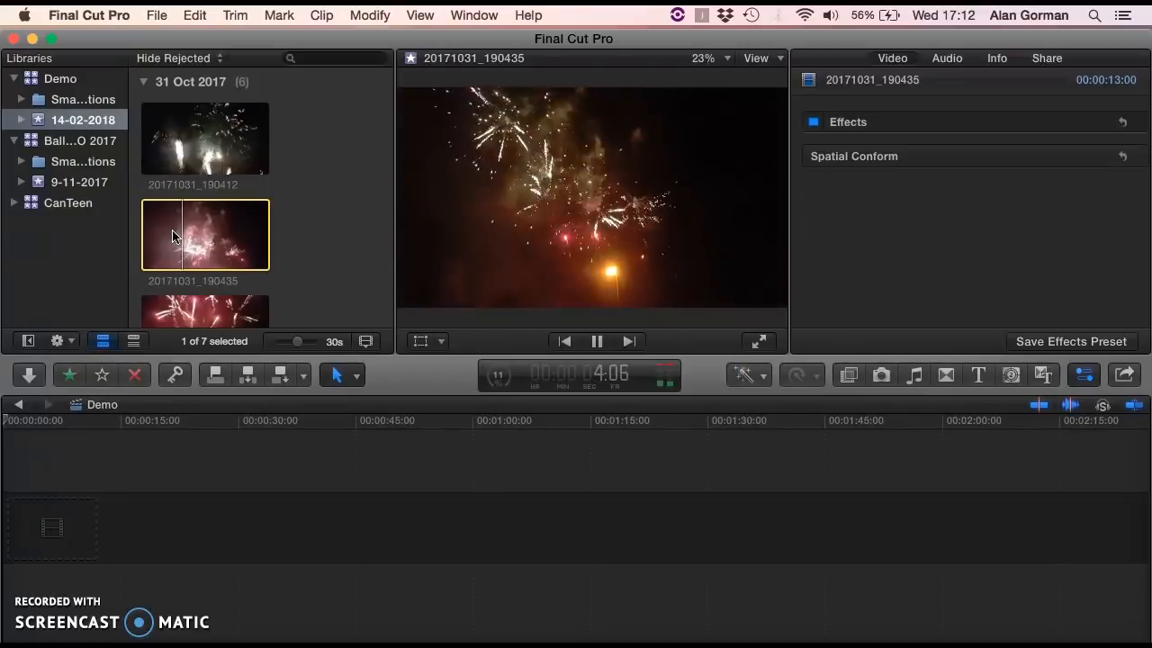
Add the clip 20171031_190412 to the start of the Demo timeline, using 720p HD, 1280x720 and 30p as video properties
left_click(200, 139)
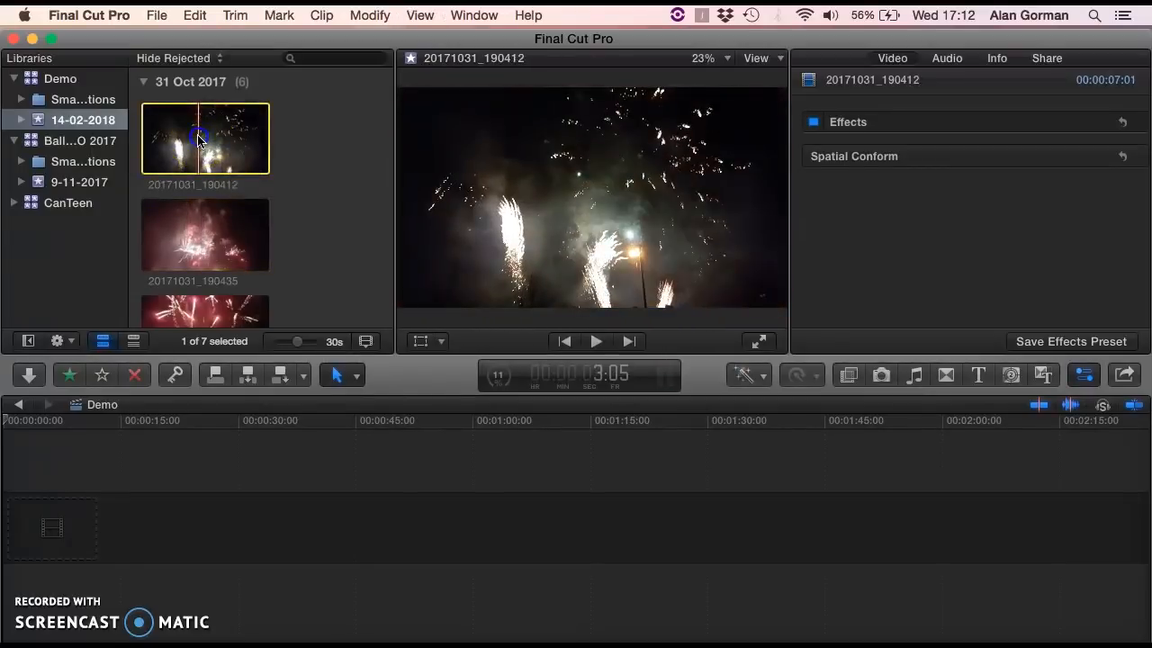
left_click_drag(86, 346, 18, 537)
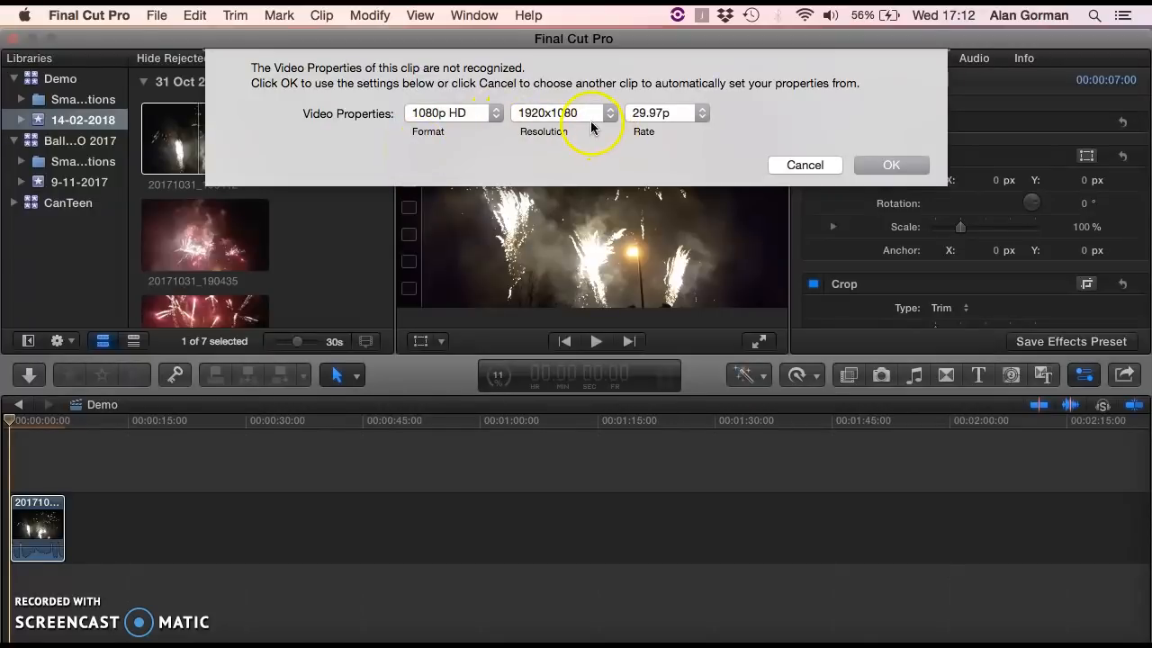
left_click(459, 111)
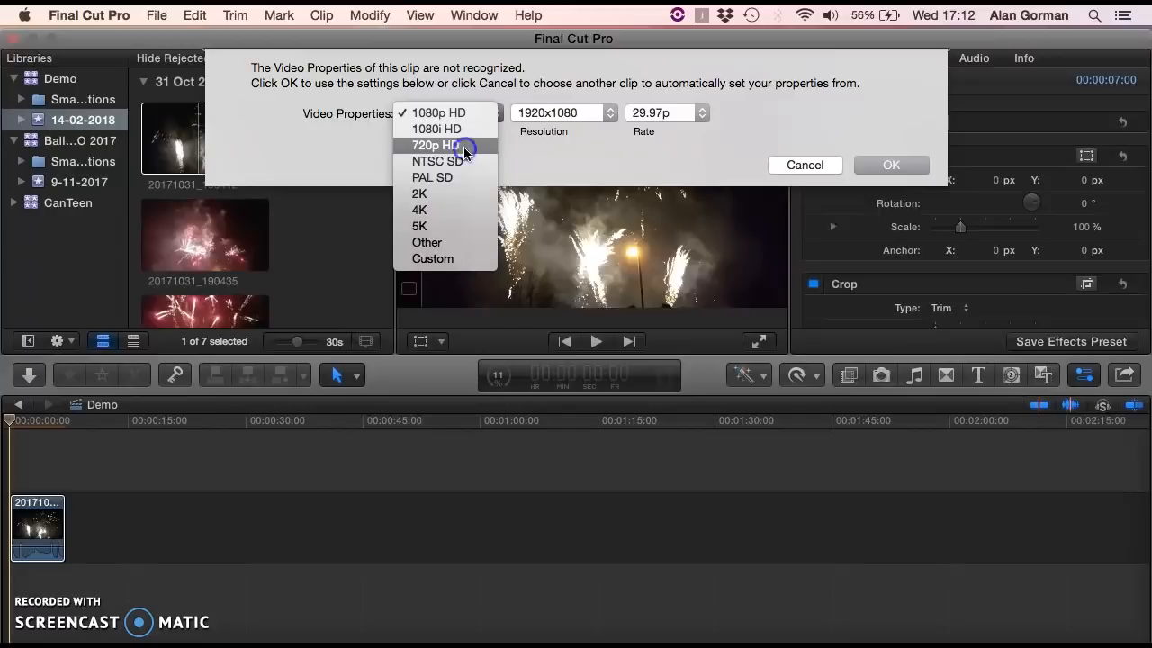
left_click(465, 146)
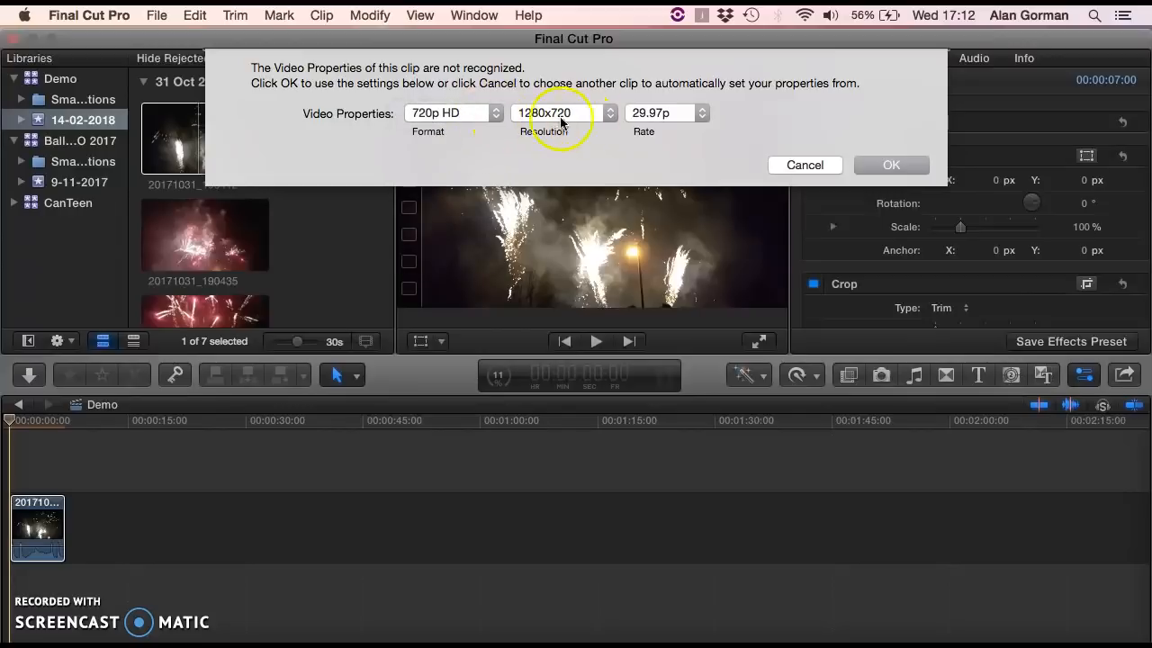
left_click(674, 112)
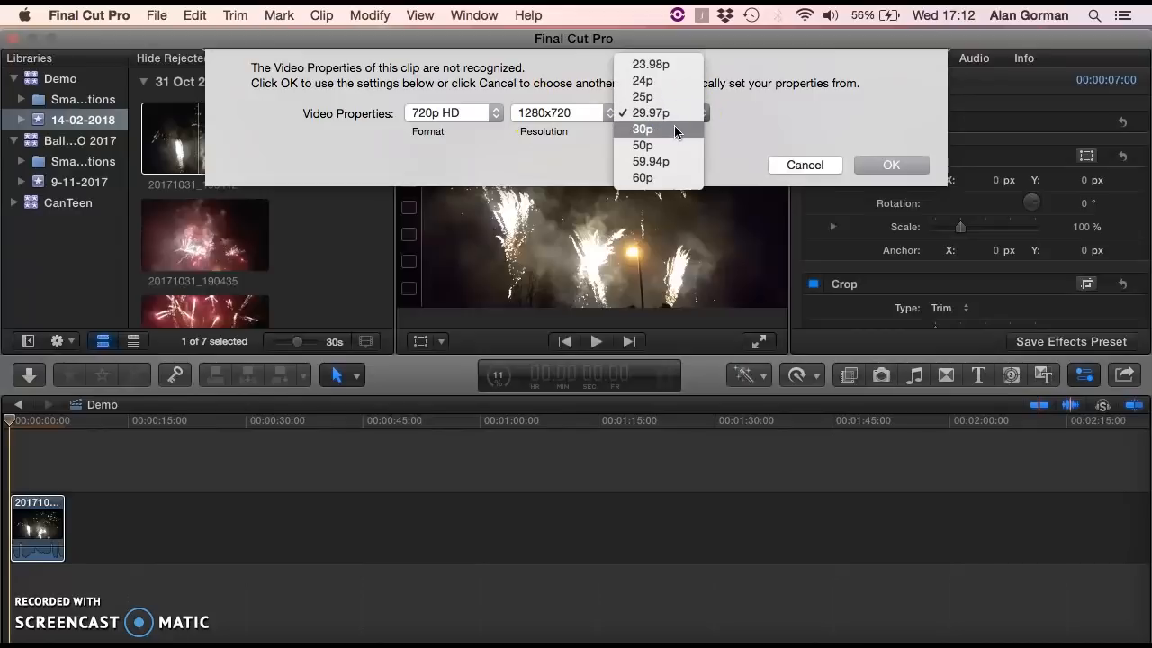
left_click(662, 177)
left_click(657, 130)
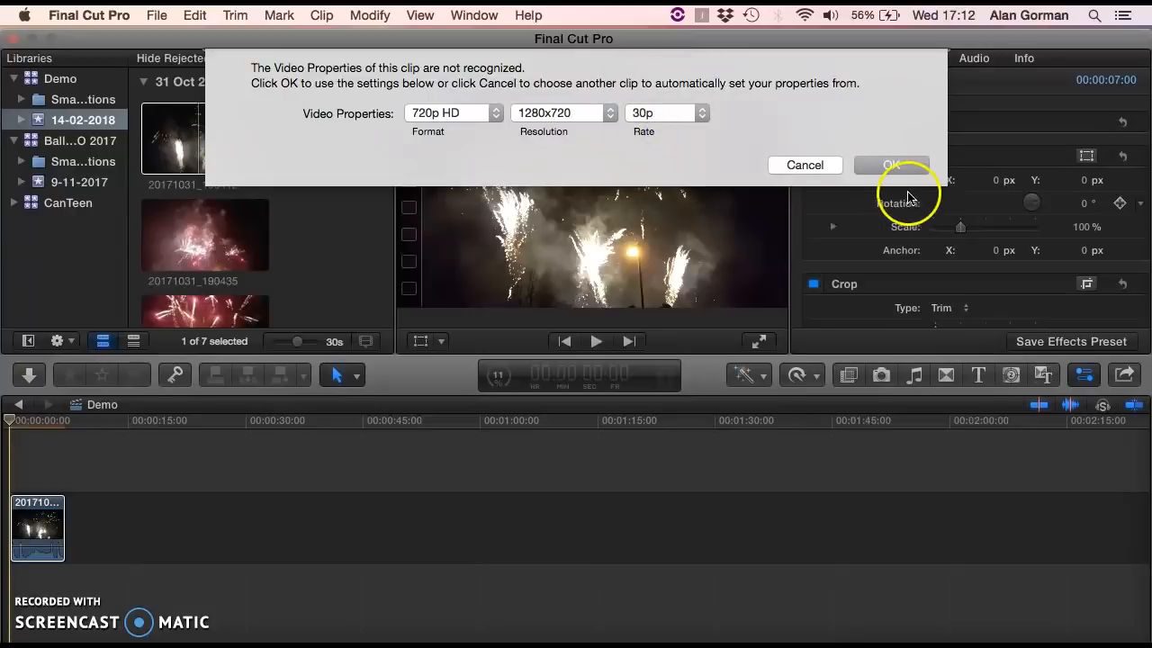
left_click(890, 167)
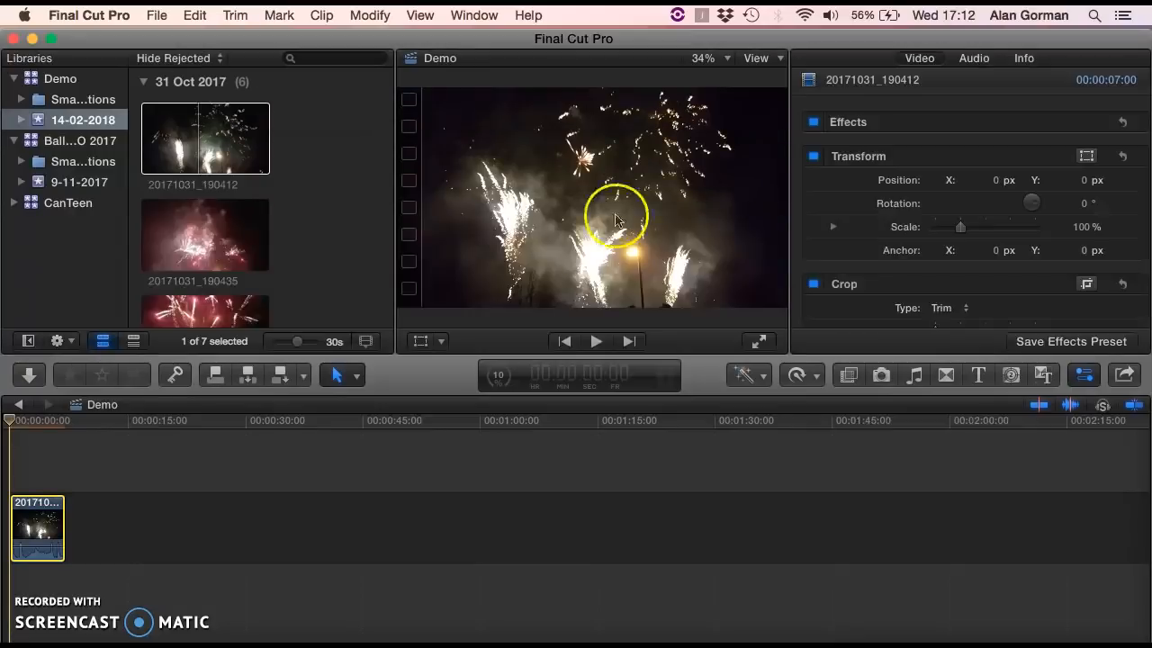
Turn off audio skimming for the Demo timeline
left_click(38, 432)
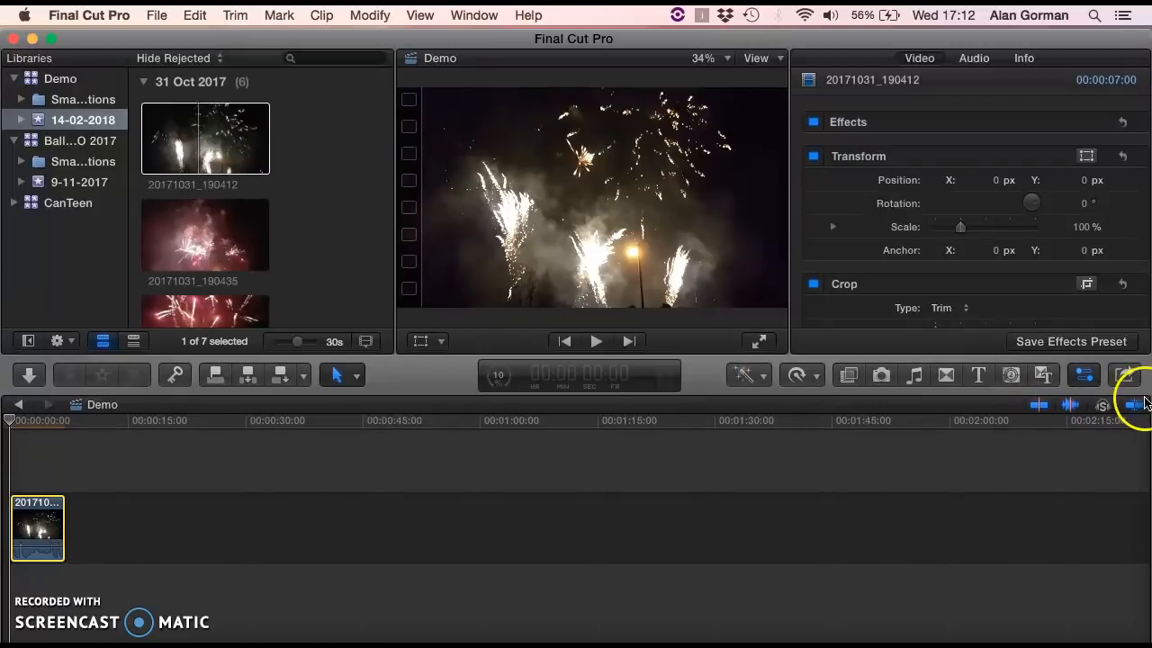
left_click(1073, 407)
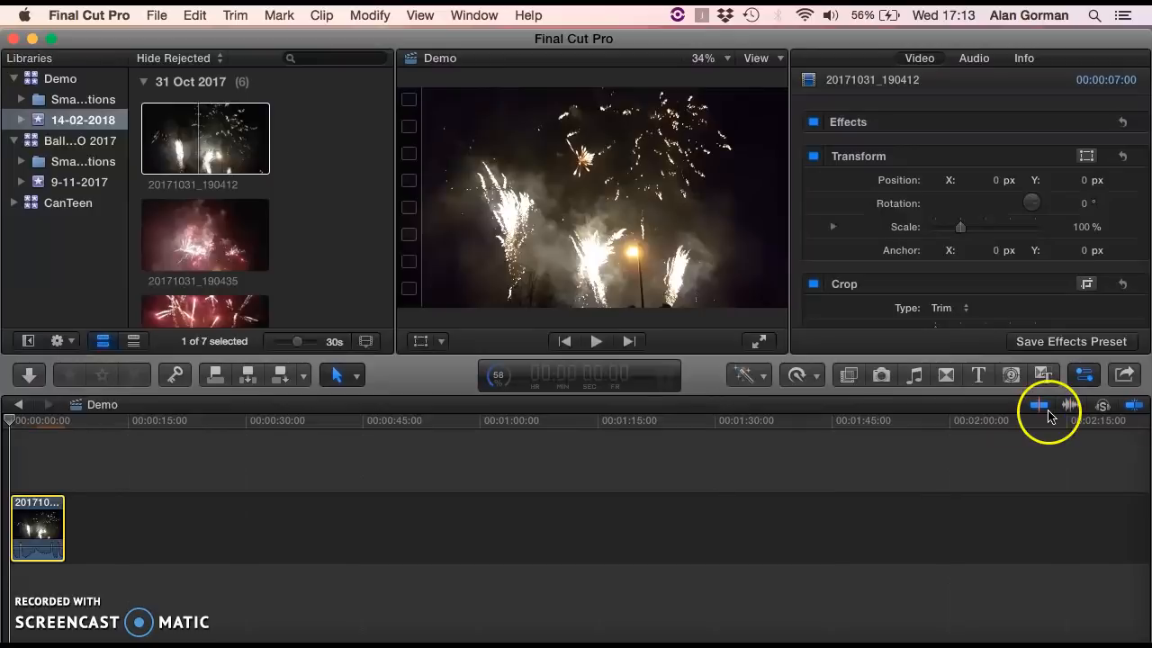
Try shifting the first clip away from the start of the Demo timeline and move the playhead to 13:00
left_click_drag(12, 468, 61, 476)
left_click_drag(11, 422, 142, 421)
left_click(543, 371)
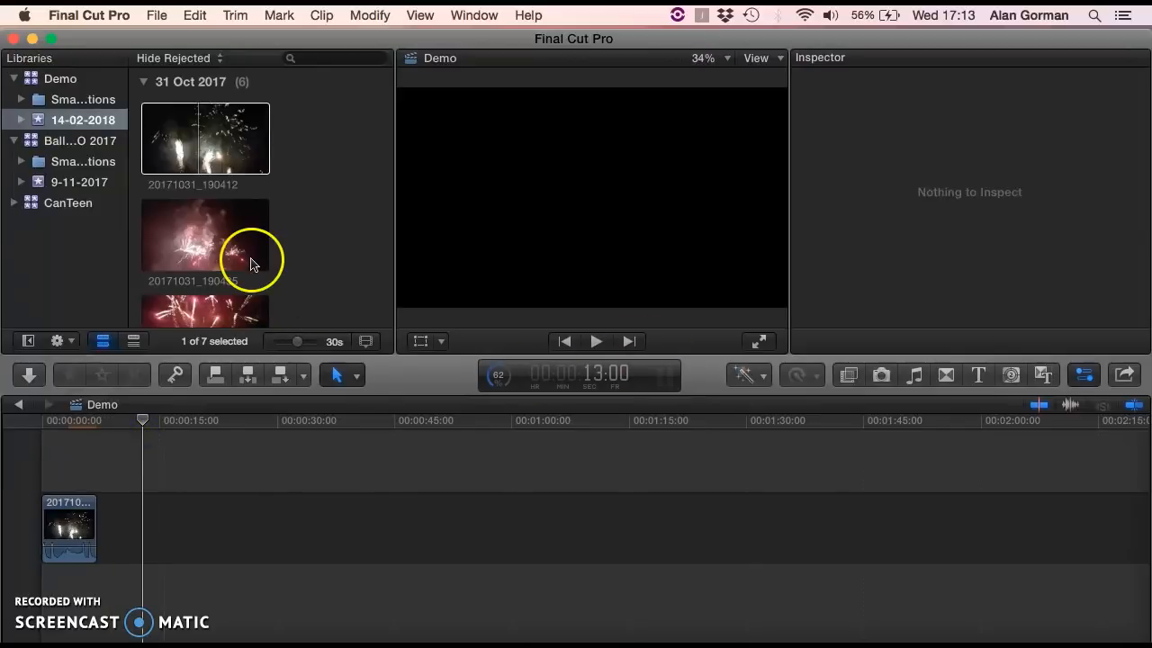
Add the whole clip 20171031_190512 to the Demo timeline directly after clip 20171031_190412
left_click(222, 126)
scroll(235, 292, "down", 1)
scroll(235, 293, "down", 2)
left_click(235, 289)
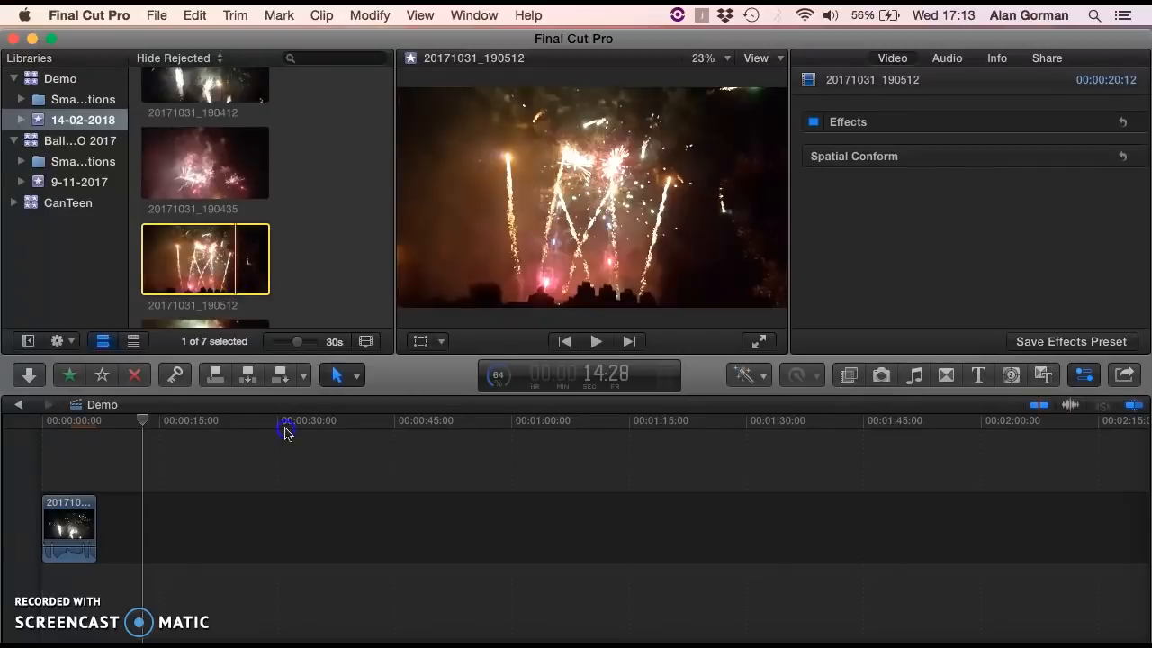
left_click_drag(238, 537, 231, 528)
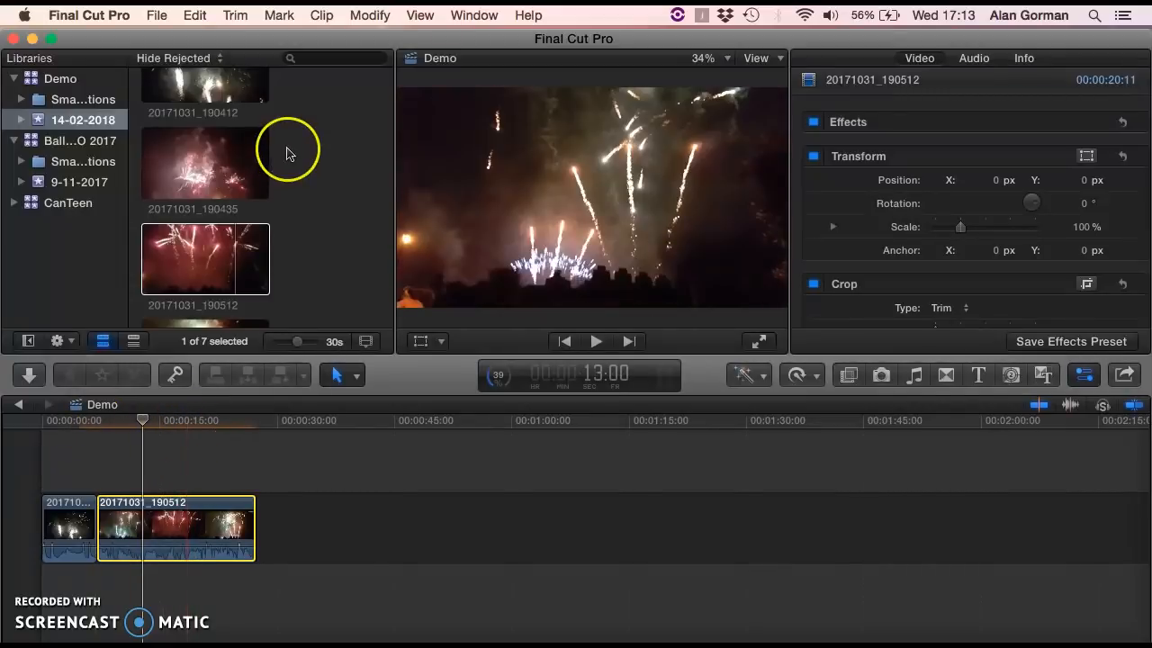
Add a middle range of clip 20171031_190550 after clip 20171031_190512 and extend its end to a duration of 5:12
scroll(286, 153, "down", 3)
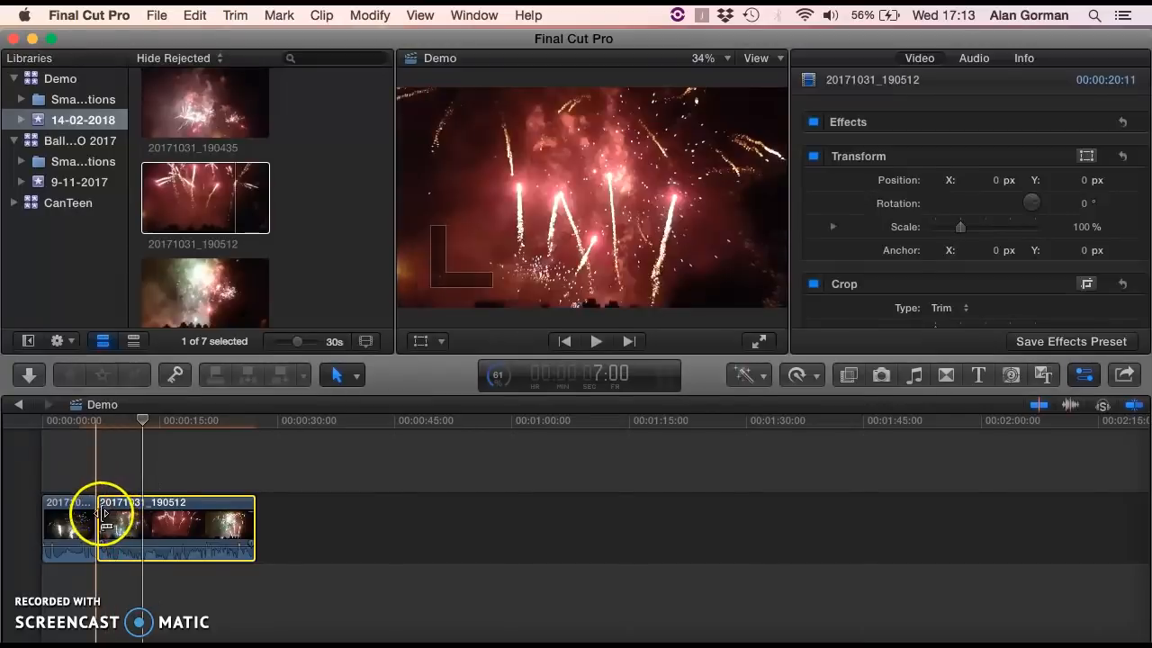
scroll(206, 325, "down", 2)
left_click(204, 253)
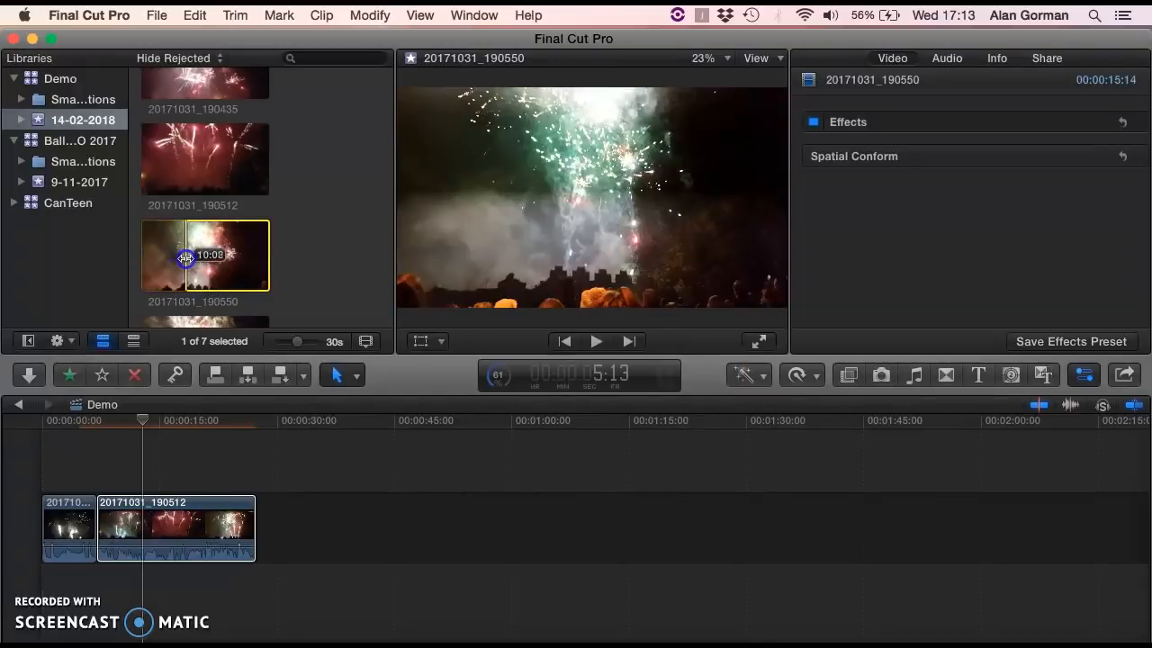
left_click_drag(227, 257, 267, 354)
left_click_drag(337, 481, 381, 527)
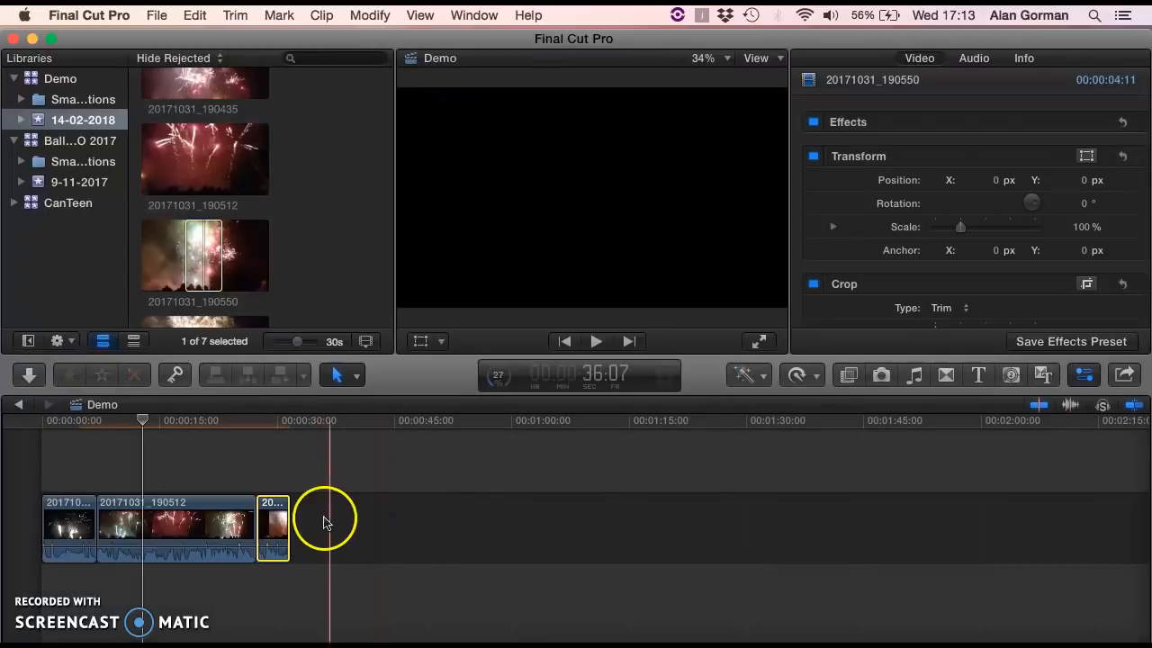
mouse_move(286, 526)
left_mouse_down()
mouse_move(329, 529)
mouse_move(294, 529)
left_mouse_up()
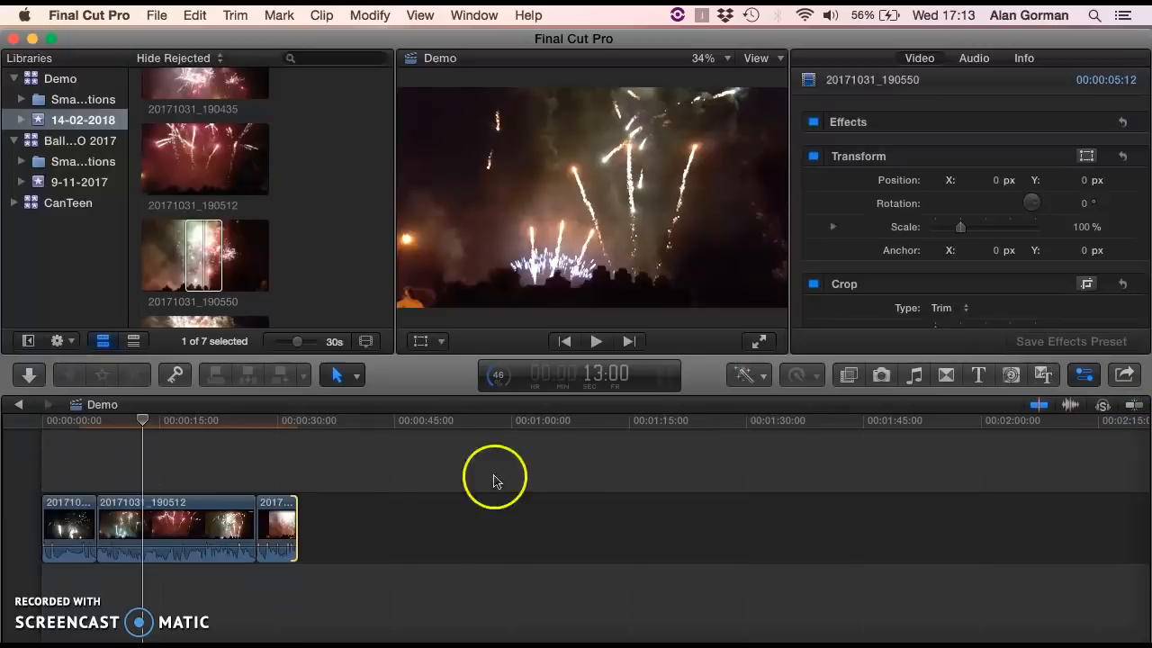
left_click_drag(283, 527, 385, 540)
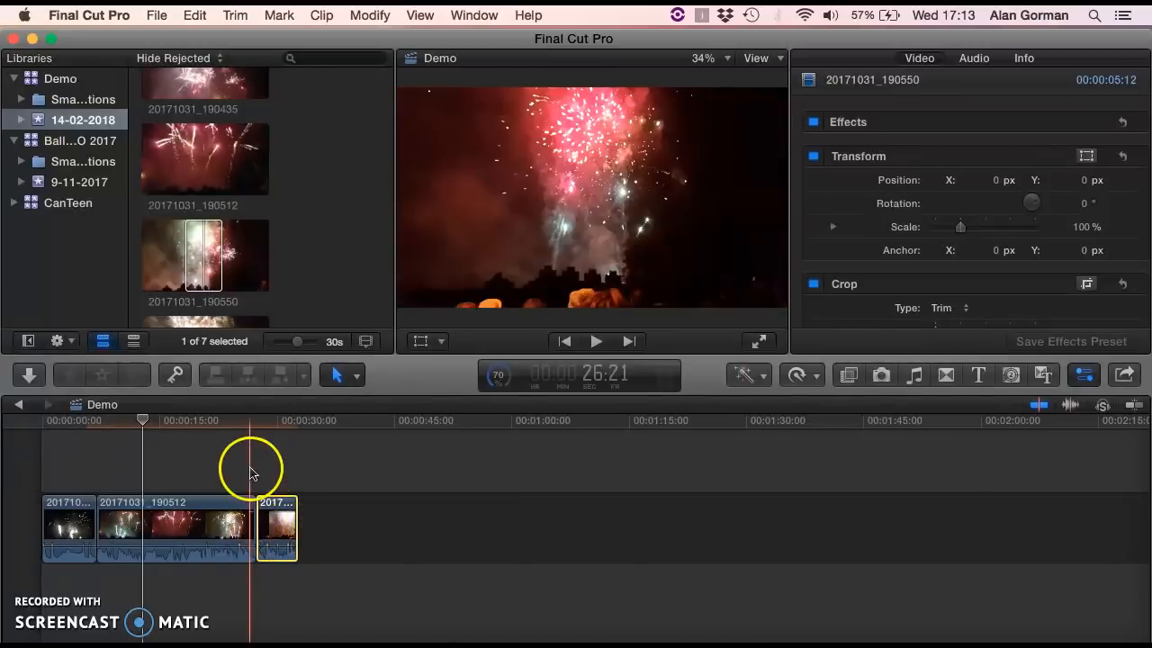
Blade the timeline clip 20171031_190512 into three sections at about 14 s and 19 s, and place the playhead at 15:12
left_click(196, 530)
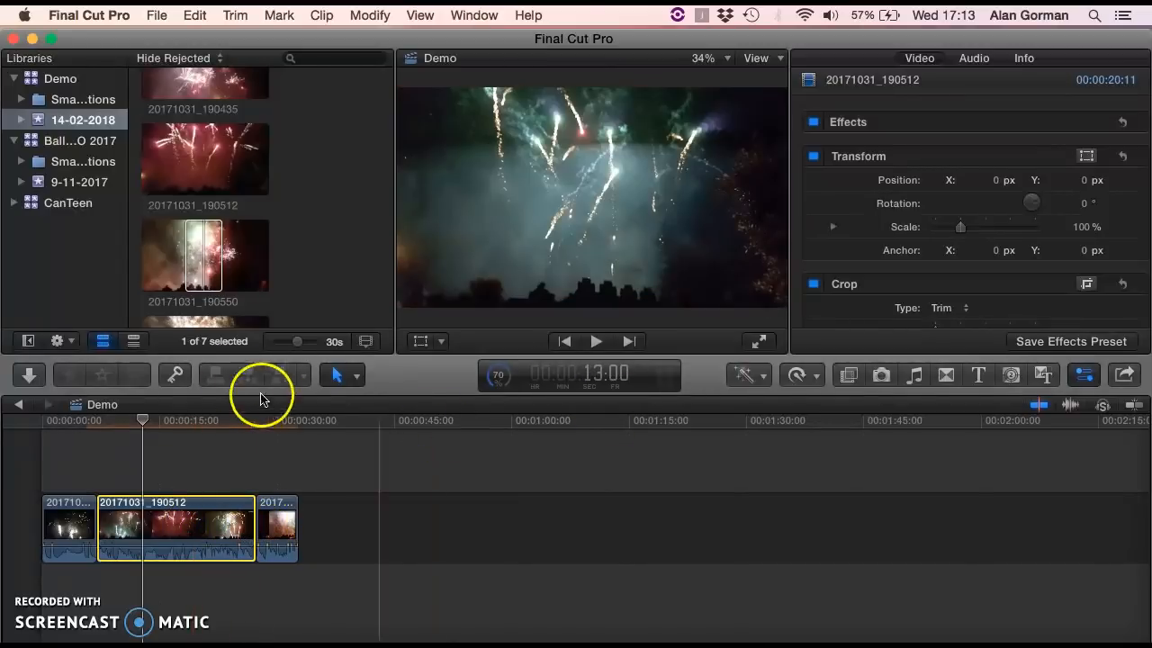
left_click(358, 378)
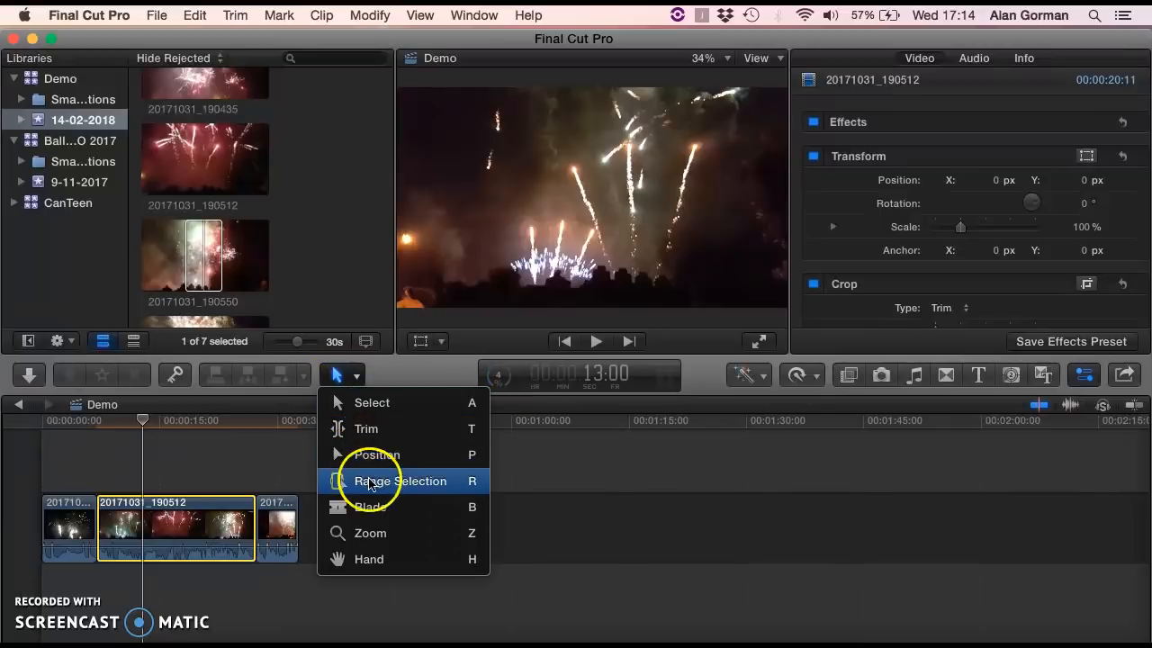
left_click(373, 517)
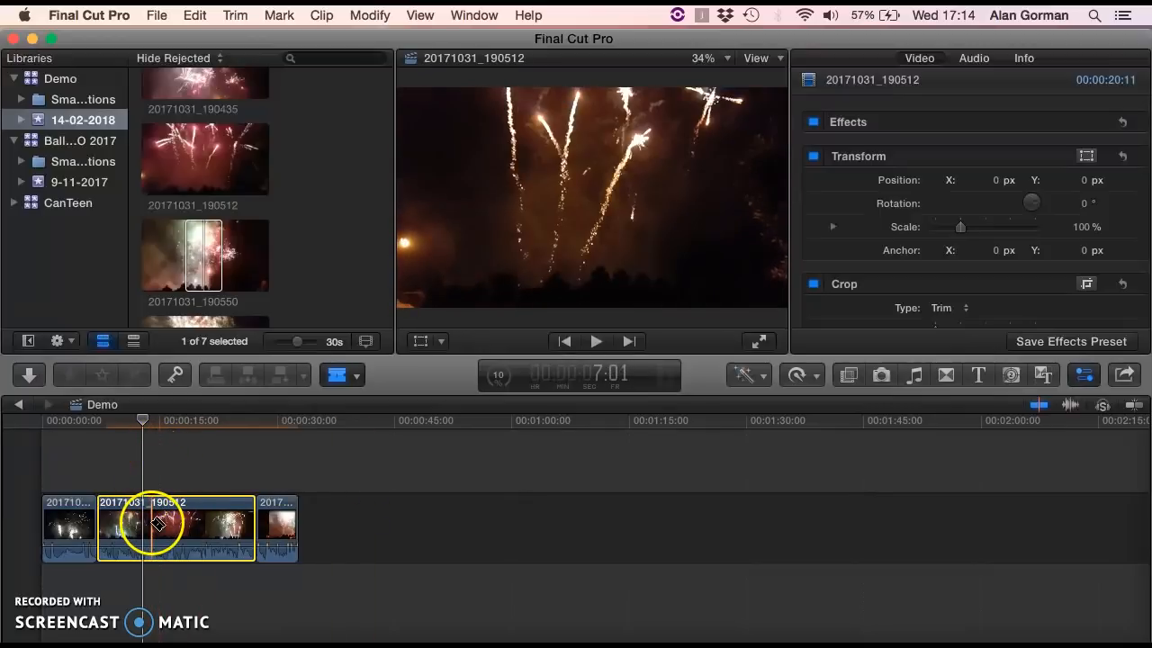
left_click(151, 525)
left_click(192, 523)
left_click(142, 420)
left_click_drag(143, 421, 161, 426)
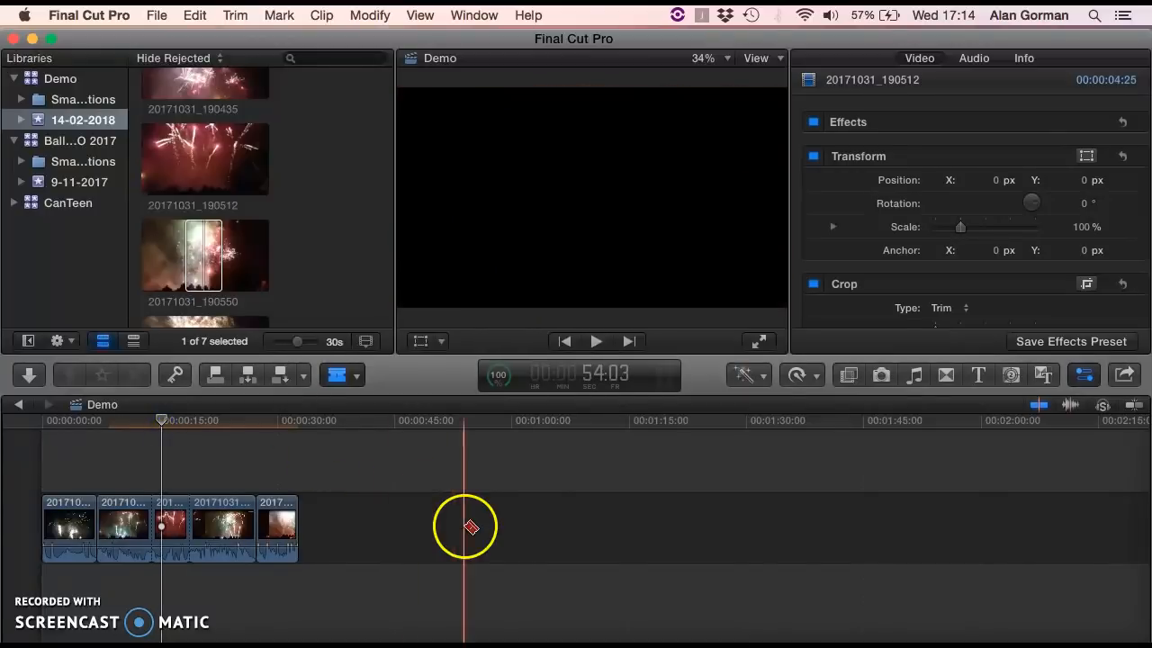
Lift the middle section of clip 20171031_190512 out of the main storyline and connect it above the remaining clips
left_click(356, 381)
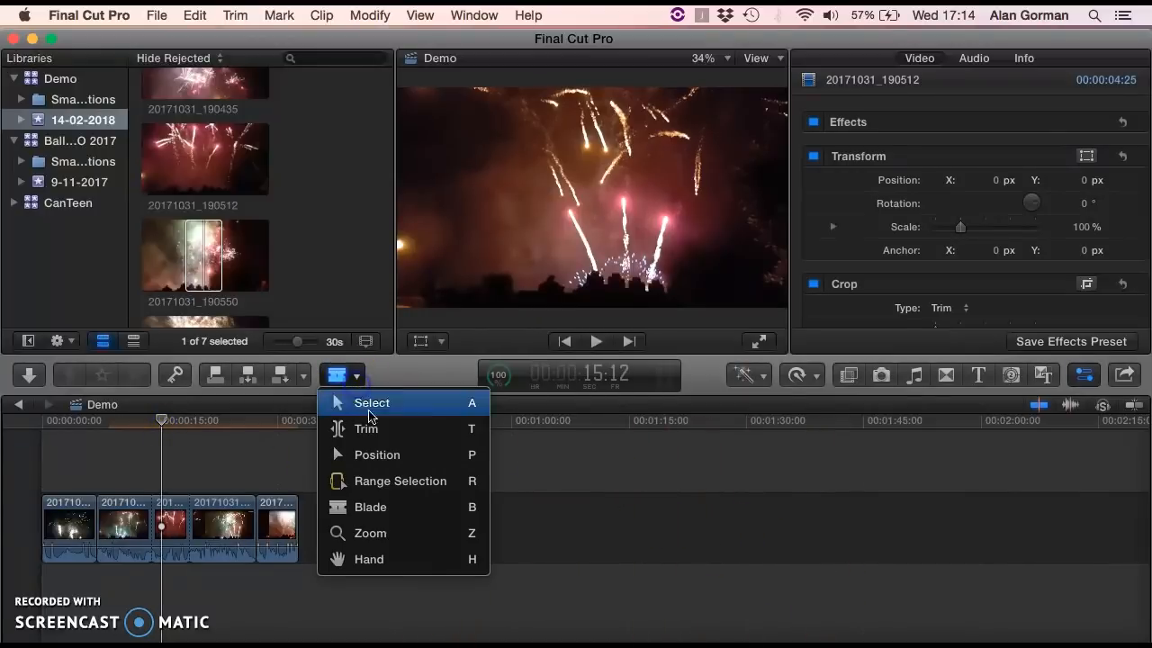
left_click(379, 534)
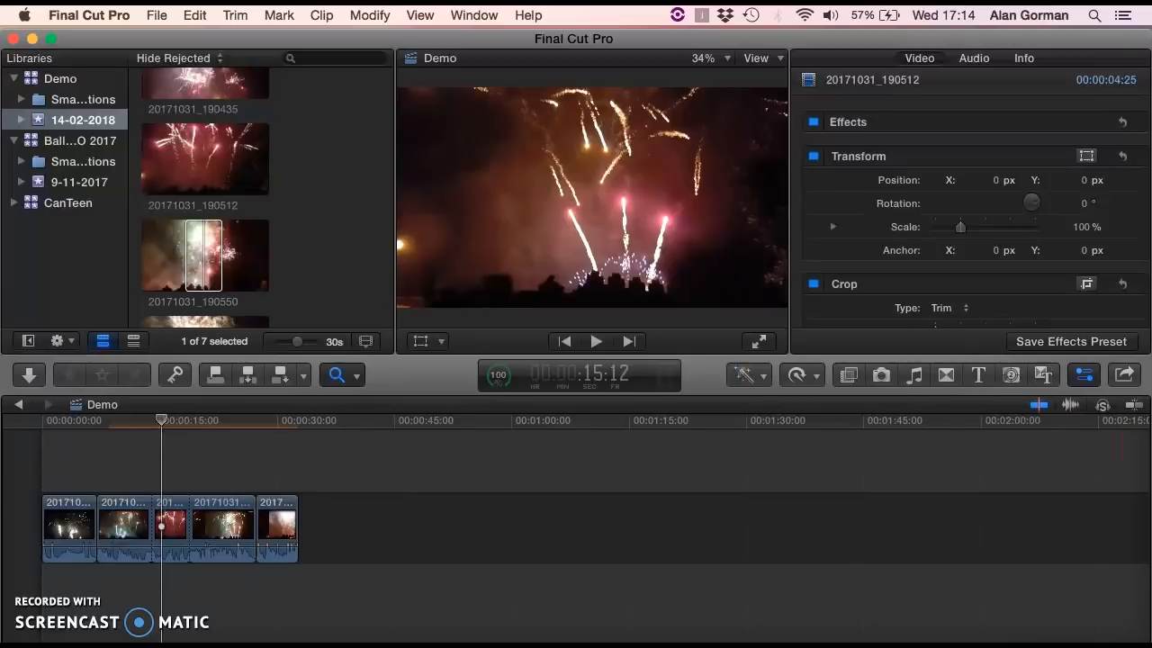
left_click(161, 525)
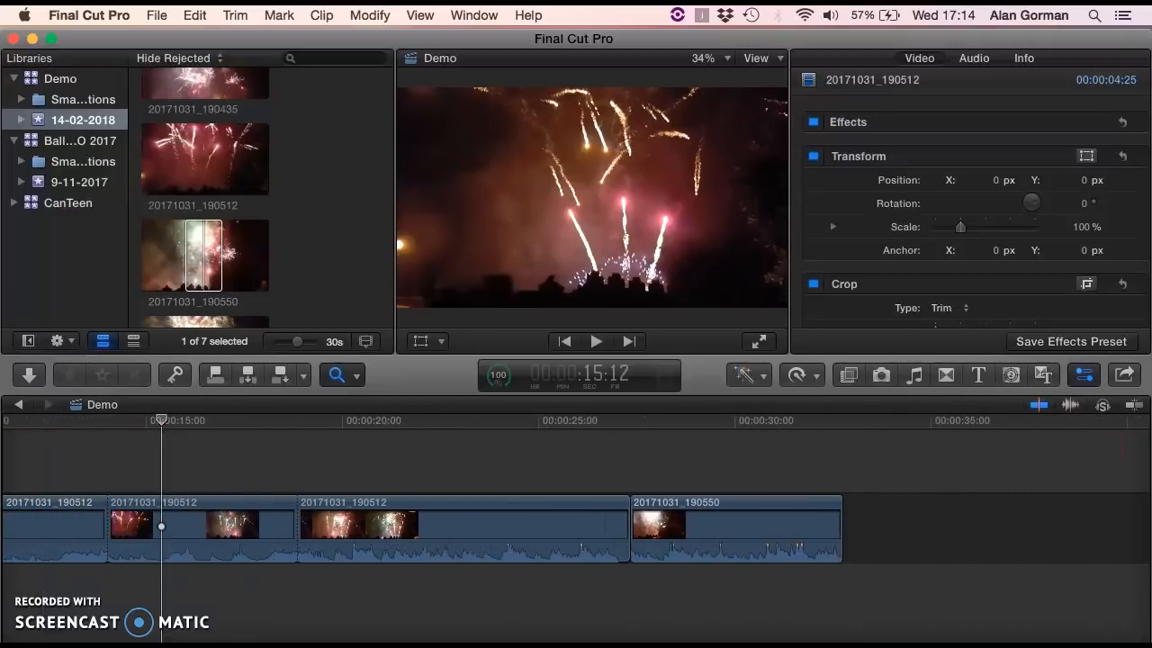
left_click(553, 476)
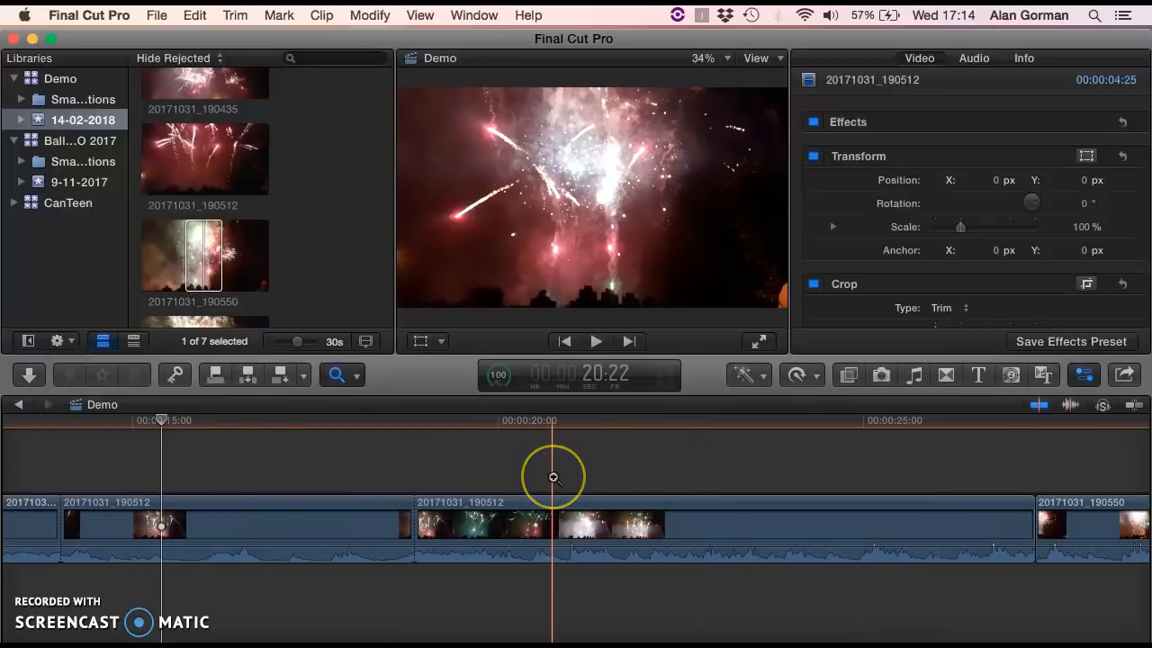
left_click(342, 375)
left_click(360, 403)
left_click(299, 513)
left_click_drag(300, 513, 286, 449)
Try placing clip 20171031_190412 above the main storyline and undo the move
scroll(431, 451, "left", 10)
left_click_drag(368, 540, 368, 473)
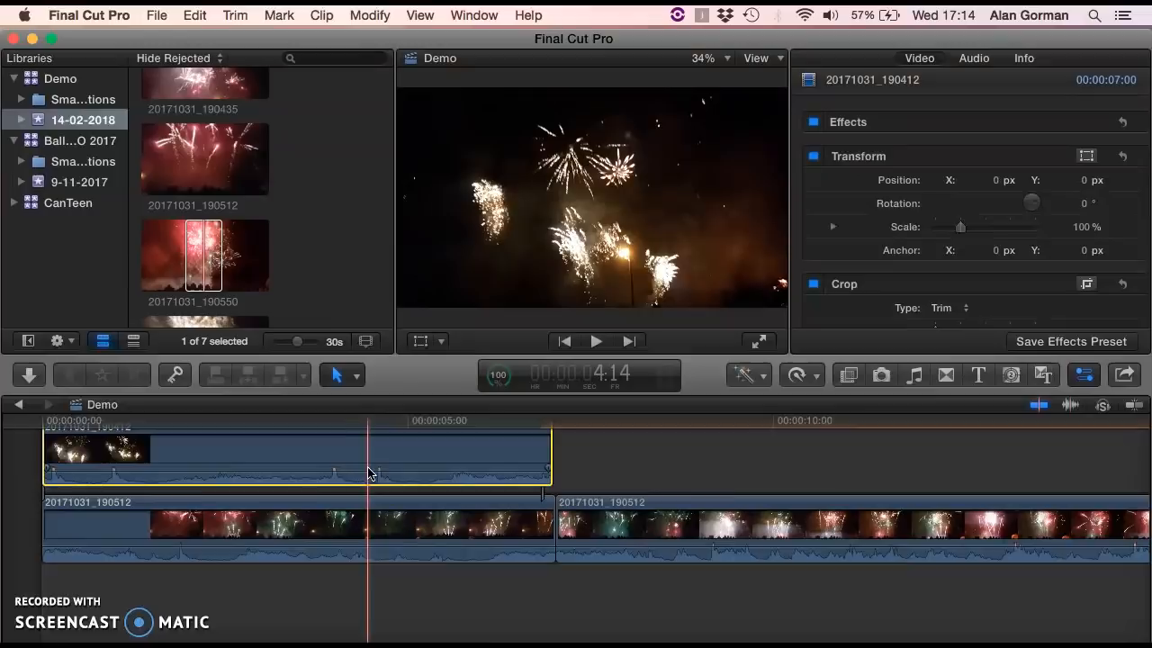
left_click(341, 476)
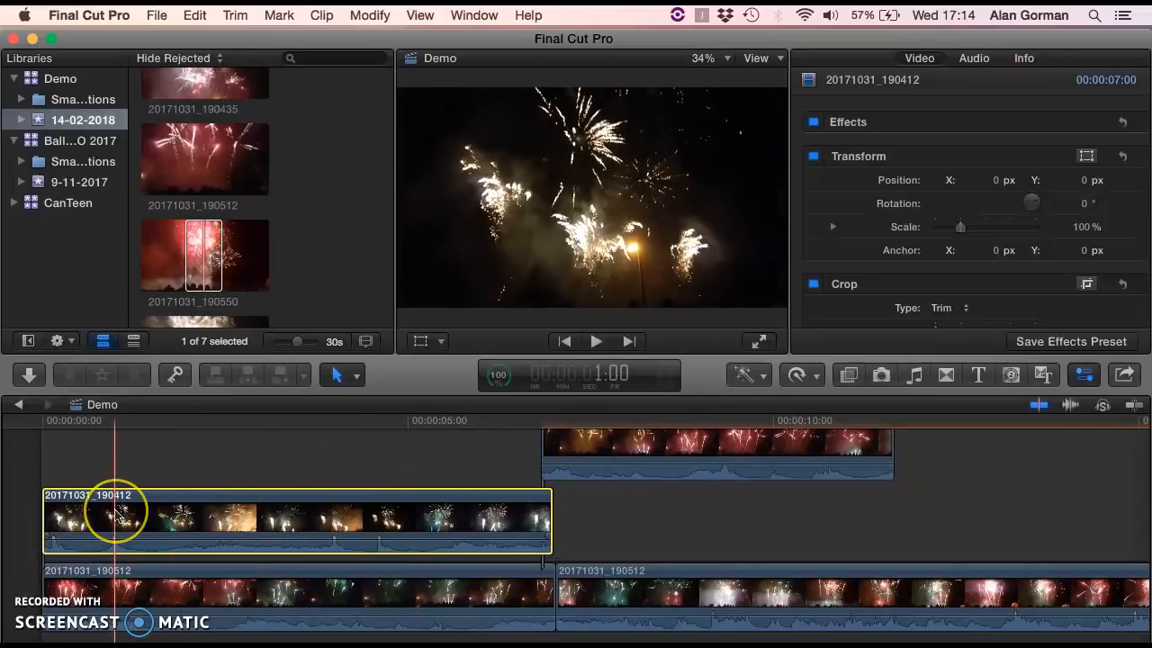
key("super+z")
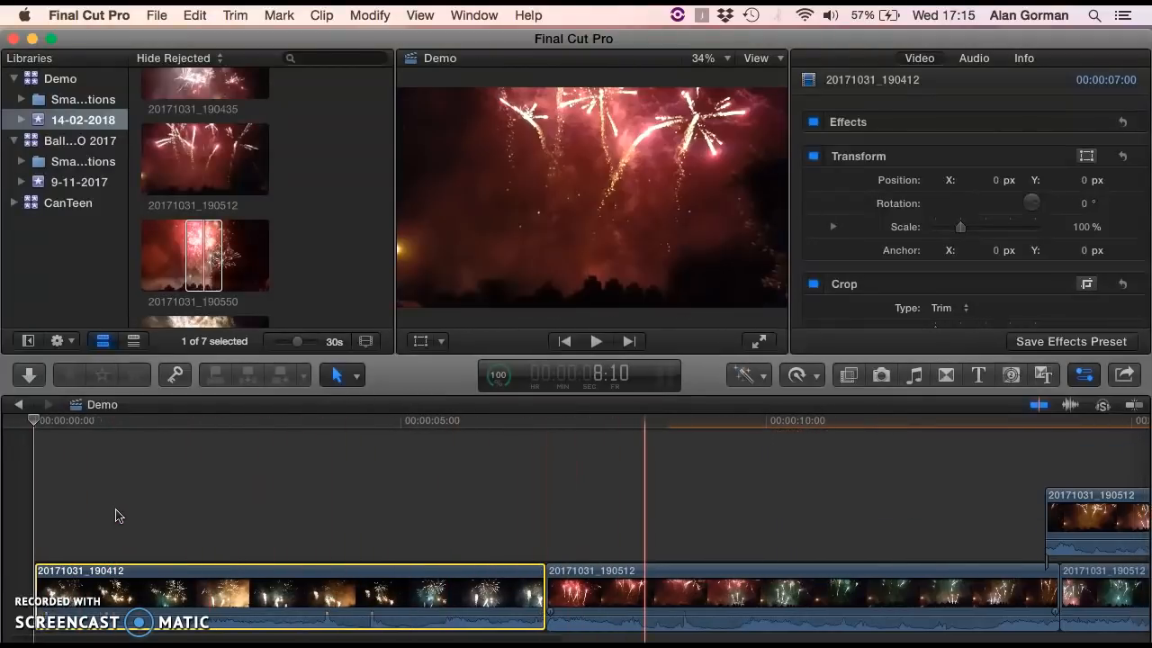
Trim the start of the last 20171031_190512 section to a duration of 4:19 and move it behind clip 20171031_190550
scroll(653, 567, "right", 5)
scroll(652, 566, "right", 5)
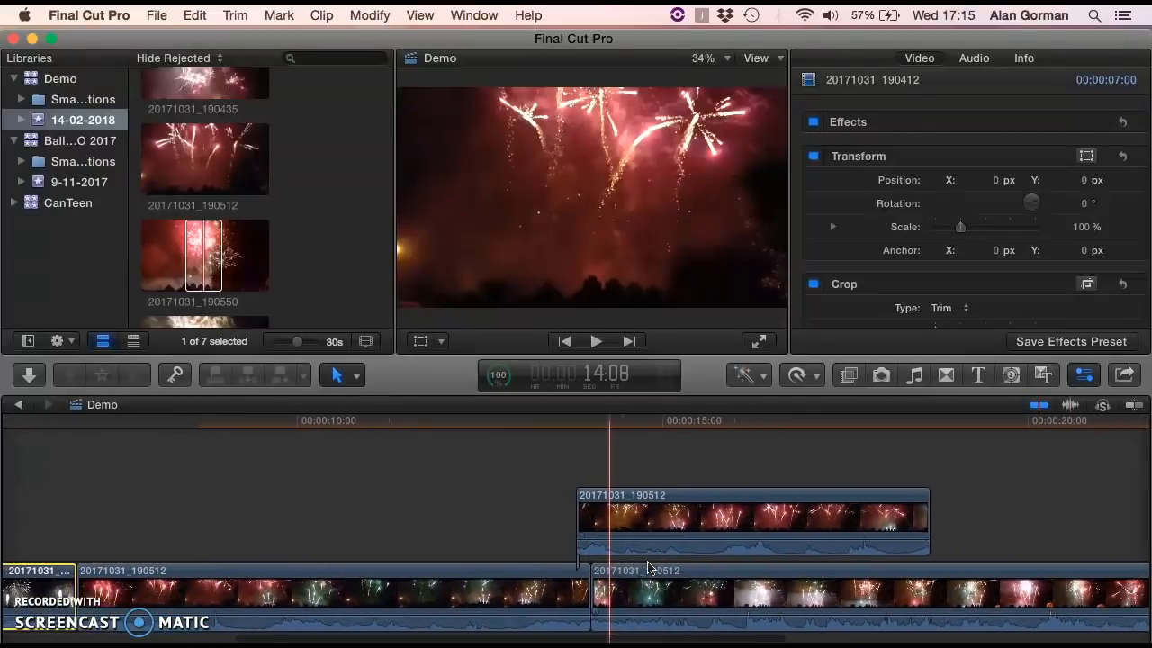
left_click(509, 593)
mouse_move(378, 586)
left_mouse_down()
mouse_move(461, 585)
mouse_move(396, 583)
left_mouse_up()
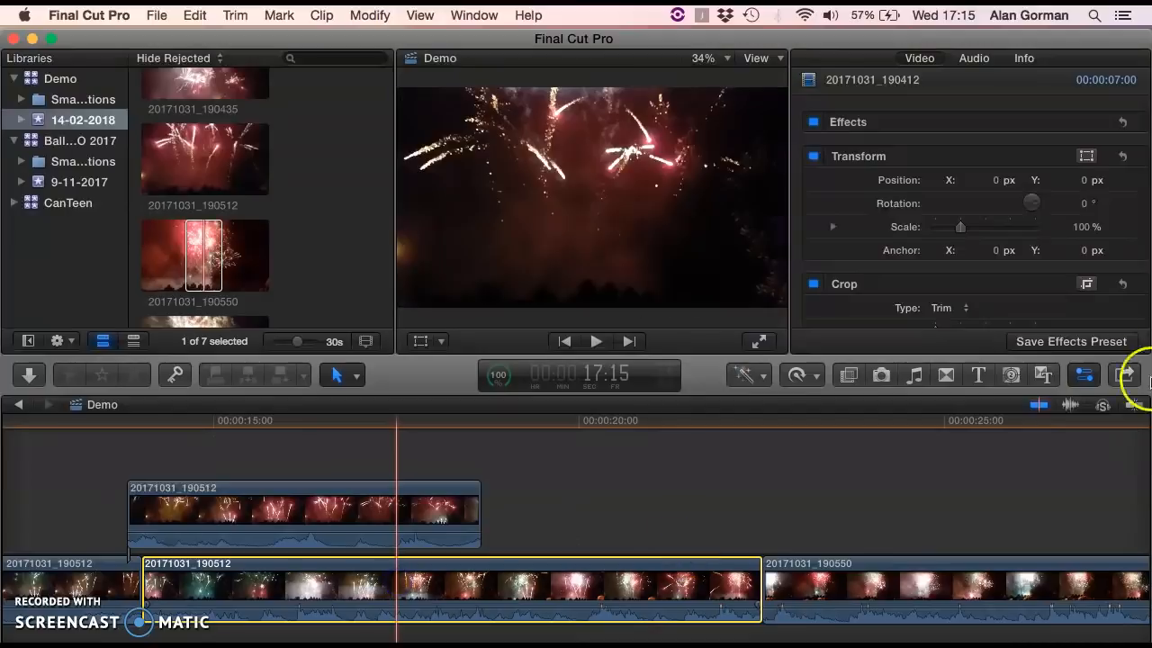
mouse_move(952, 583)
left_mouse_down()
mouse_move(984, 594)
mouse_move(952, 583)
left_mouse_up()
scroll(936, 580, "right", 3)
scroll(936, 580, "left", 5)
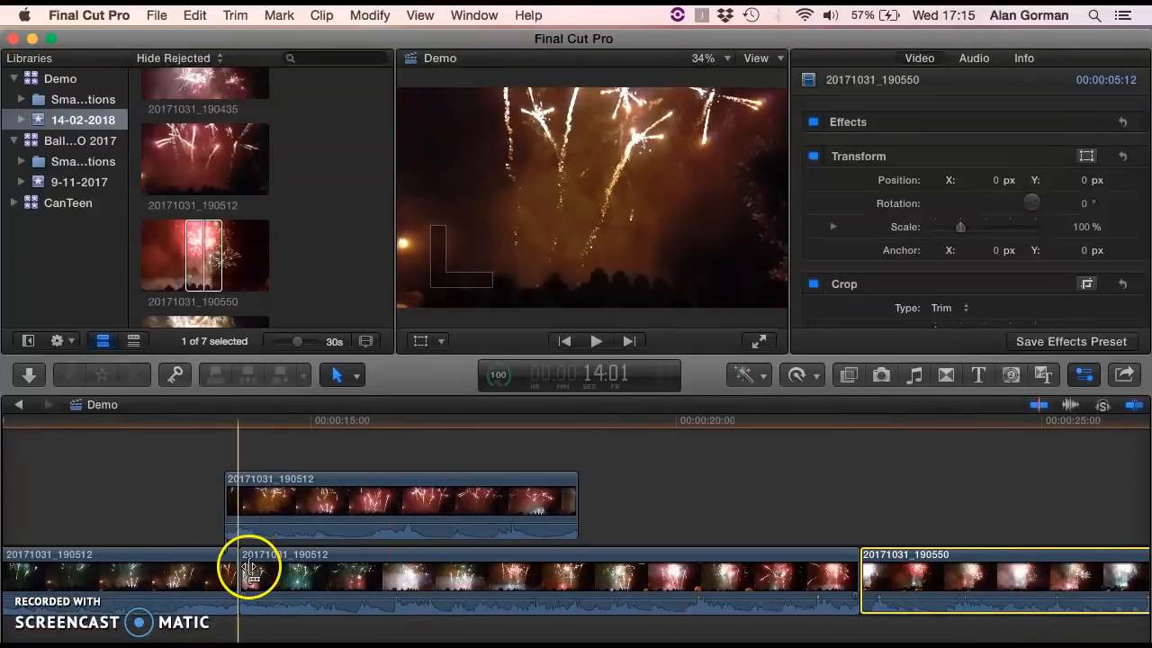
left_click_drag(244, 566, 526, 584)
left_click_drag(799, 598, 742, 597)
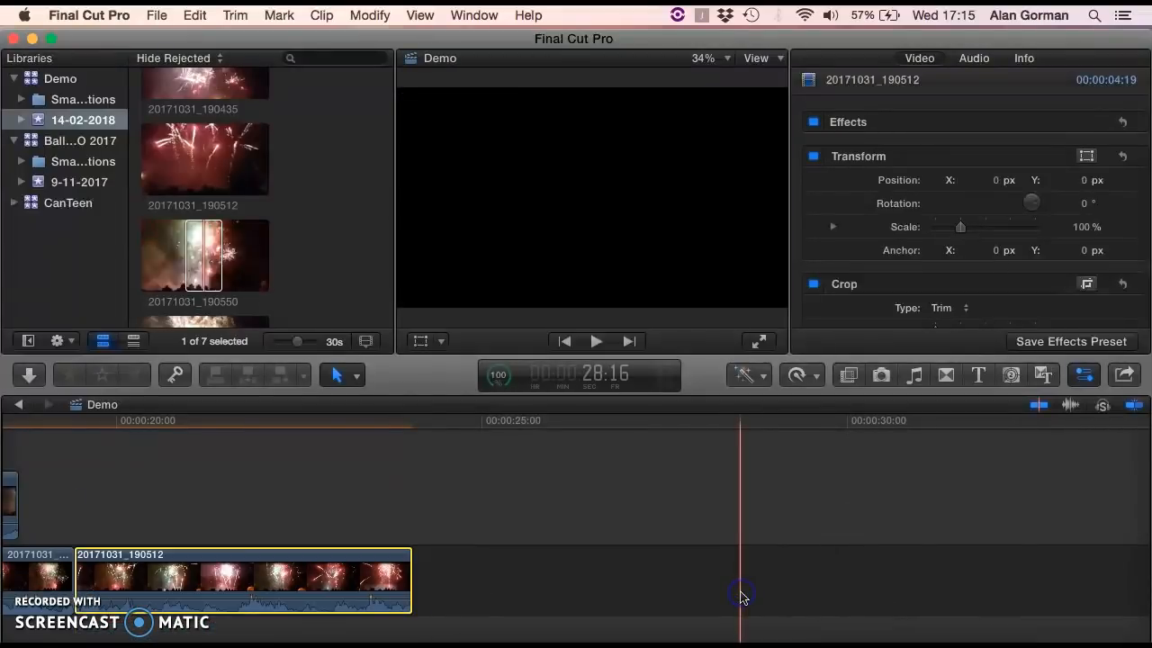
Delete clip 20171031_190550 and the last 20171031_190512 section from the main storyline
left_click(980, 630)
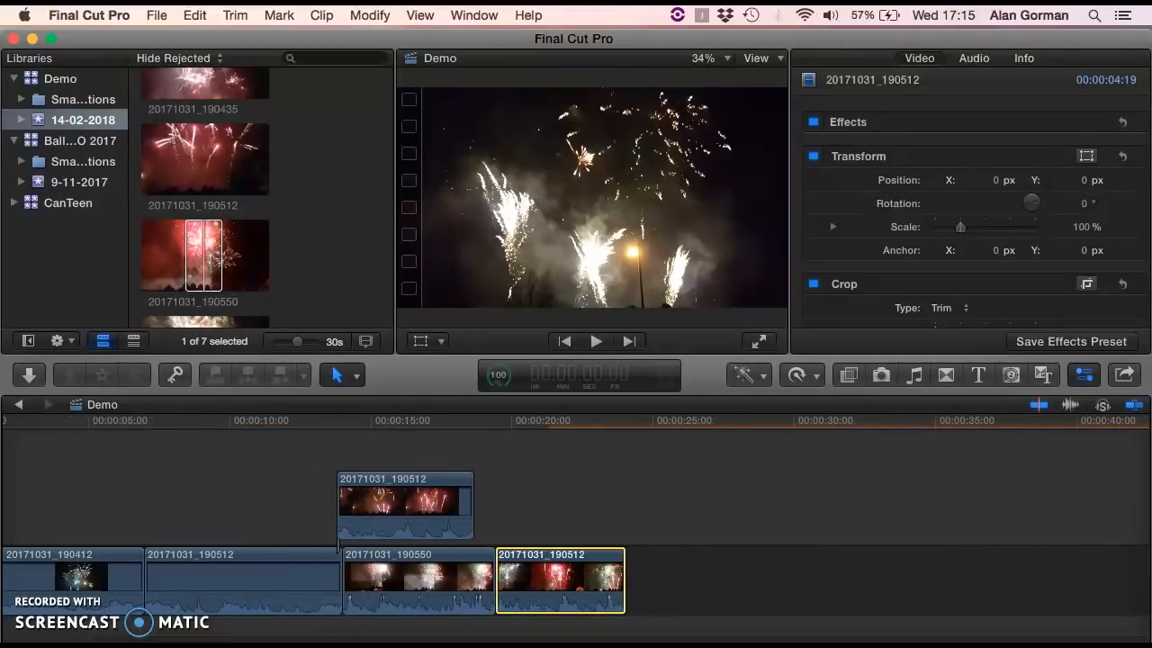
left_click(789, 572)
scroll(792, 574, "left", 4)
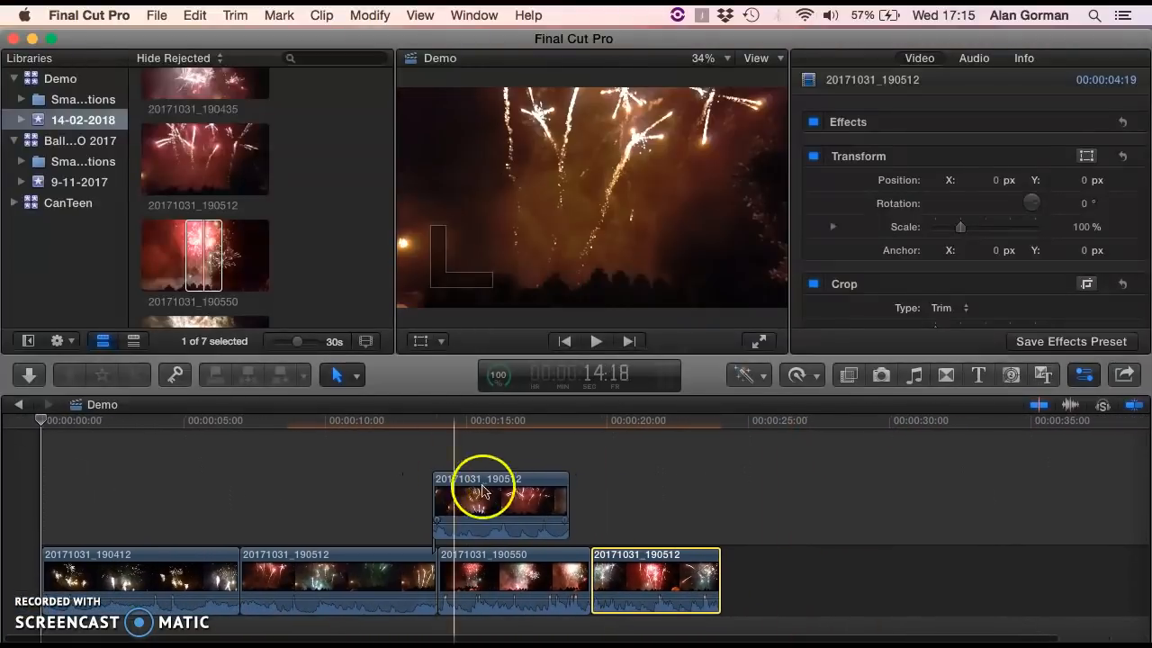
left_click(529, 589)
key("Delete")
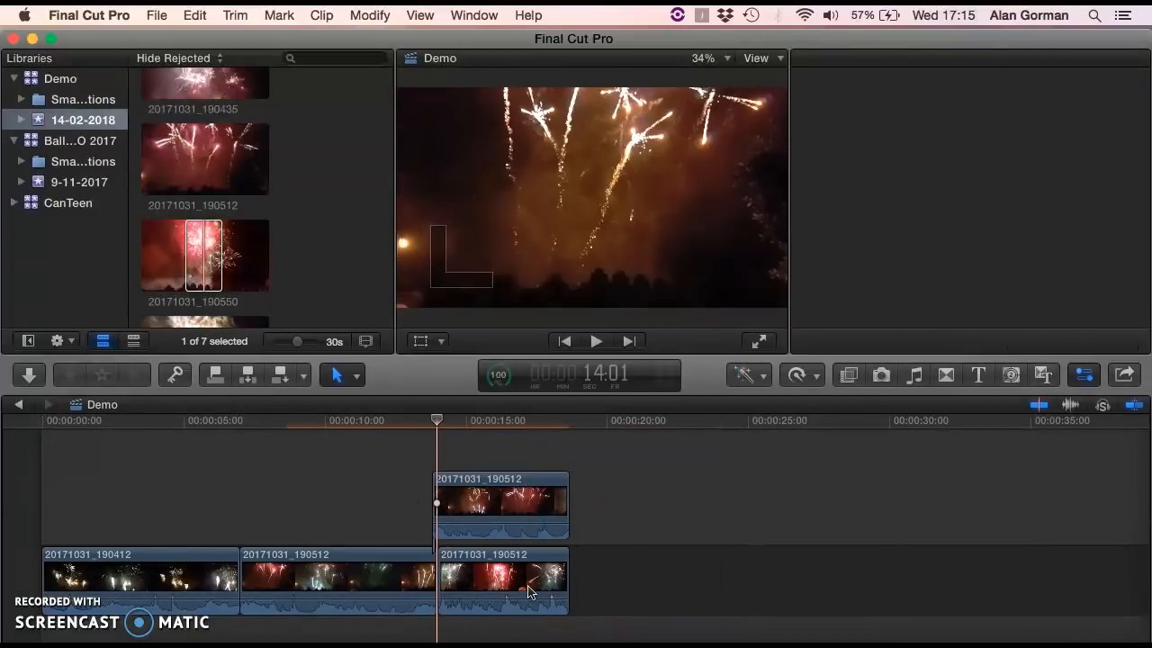
key("Delete")
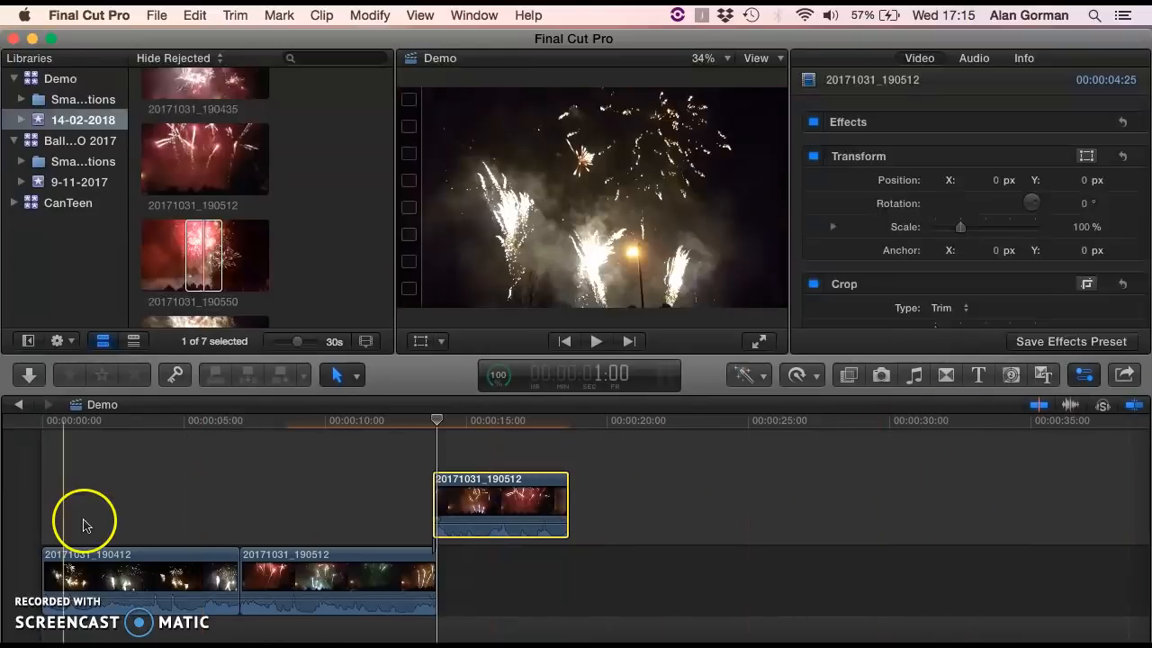
Place a Basic Title above clip 20171031_190412 at the timeline start and shorten it to about 3 seconds
left_click(980, 376)
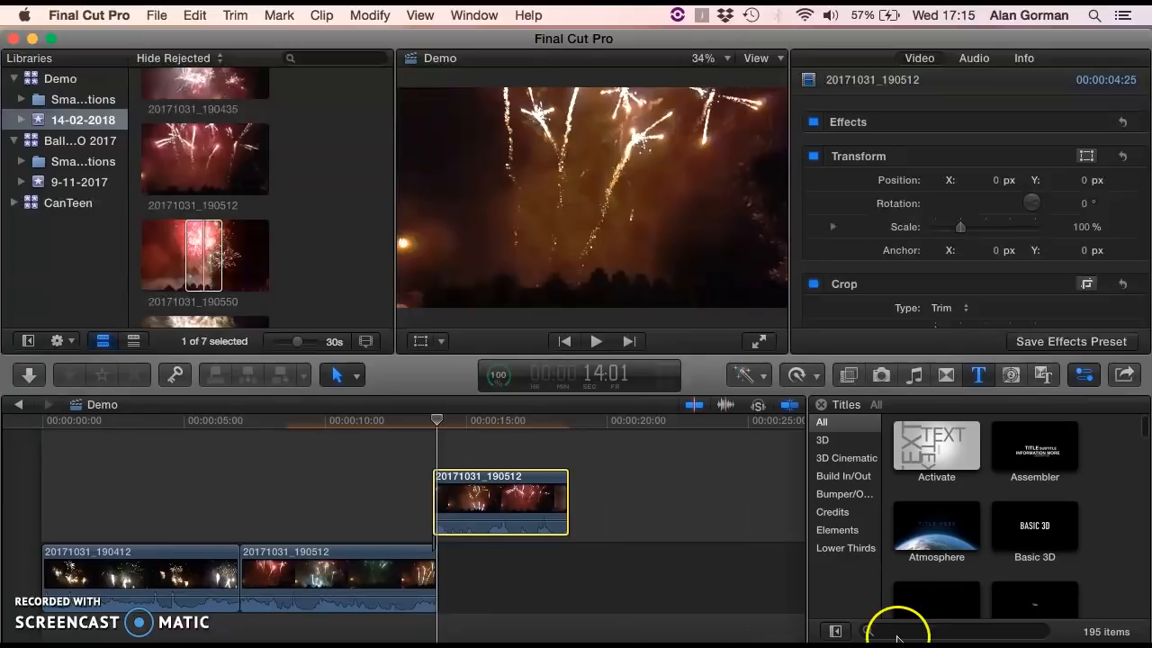
scroll(967, 491, "down", 3)
scroll(953, 490, "up", 3)
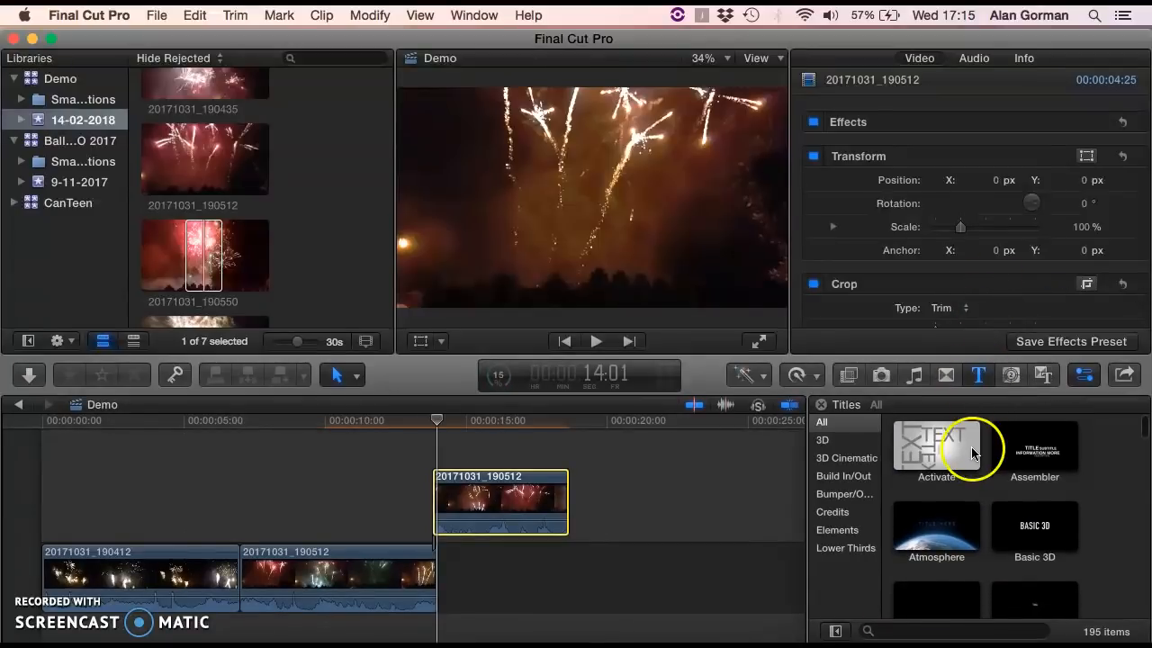
scroll(973, 497, "down", 3)
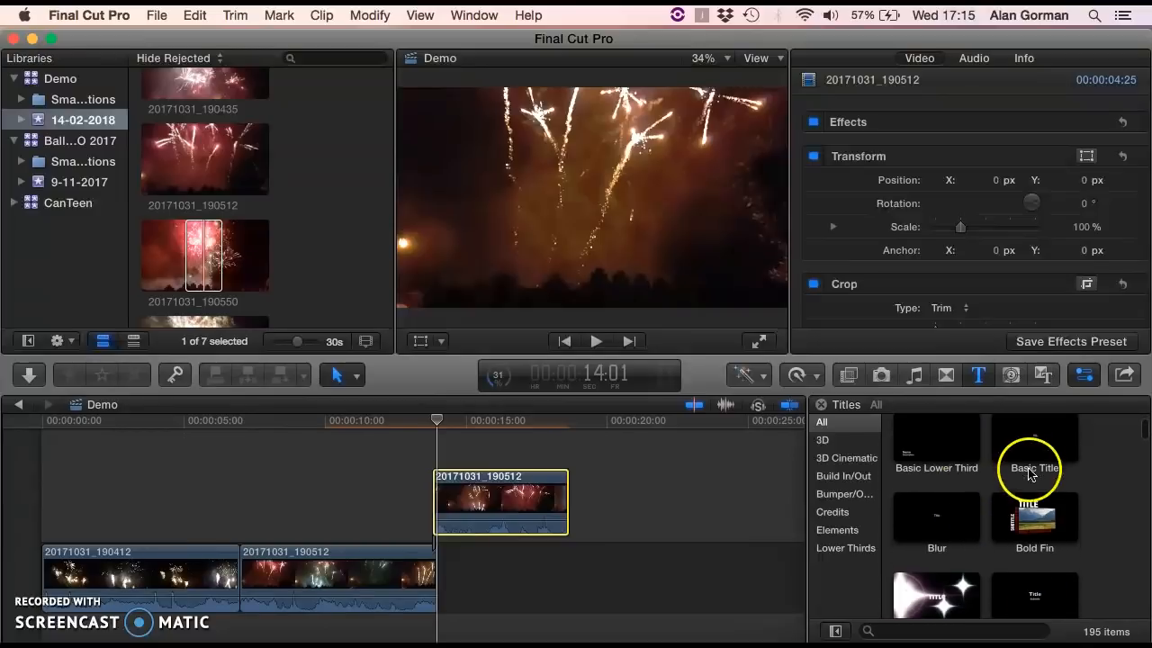
left_click(1021, 451)
left_click_drag(539, 483, 45, 501)
left_click(206, 522)
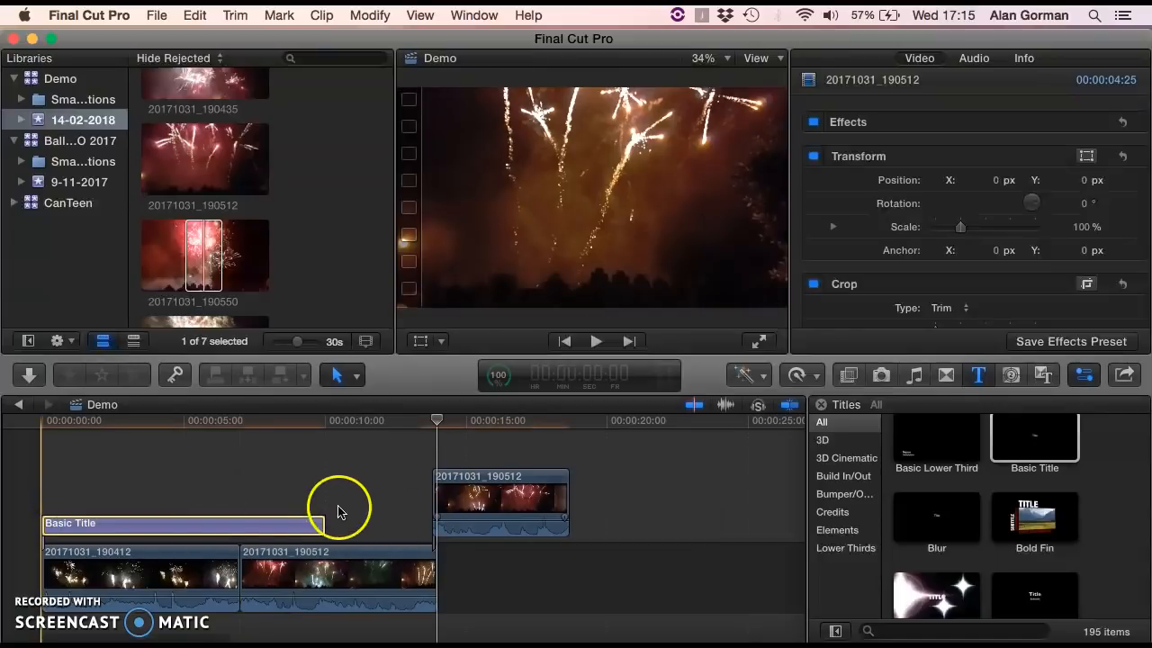
left_click_drag(322, 531, 118, 537)
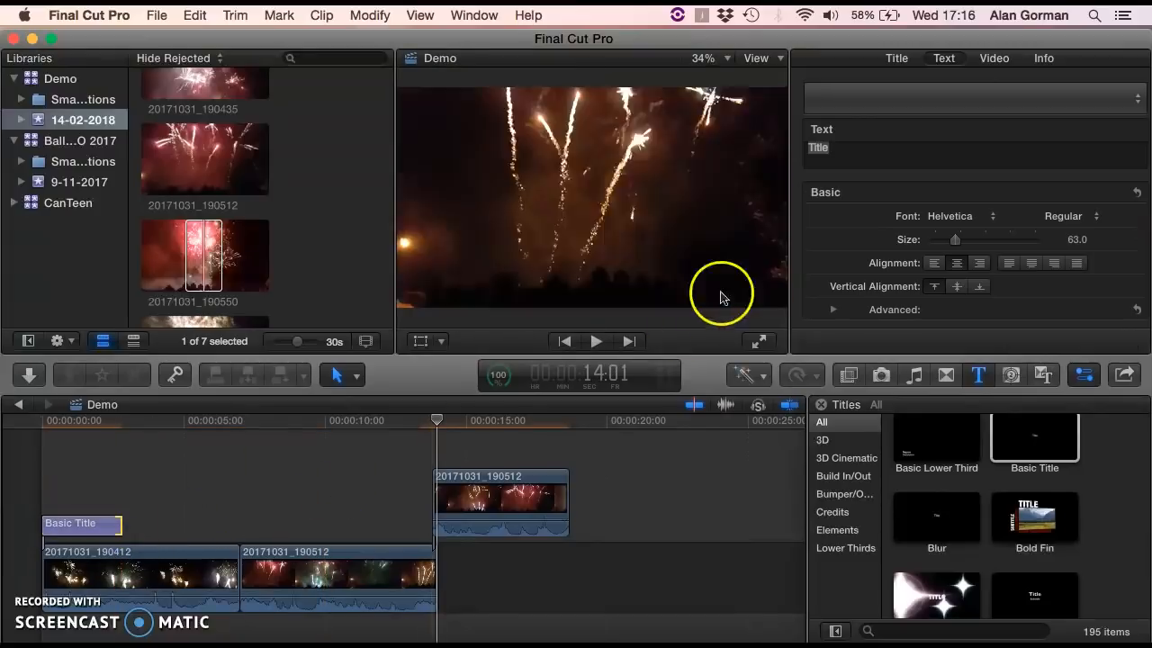
Set the title text to FIREWORKS and show it in the viewer at 1:00
left_click(871, 157)
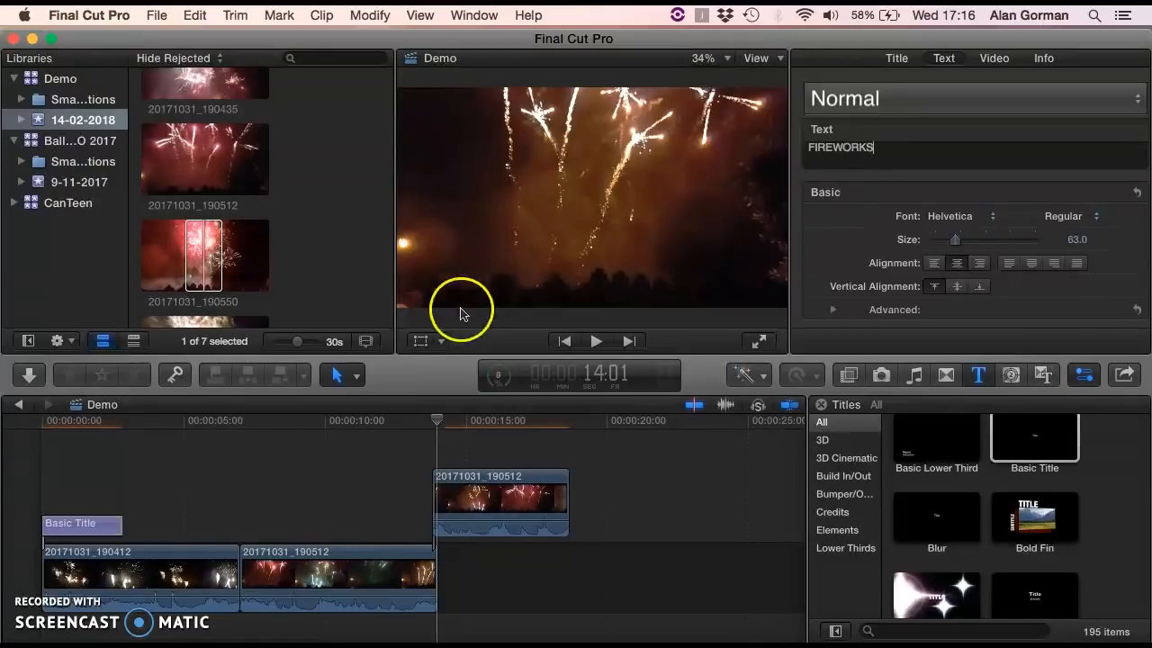
left_click(70, 426)
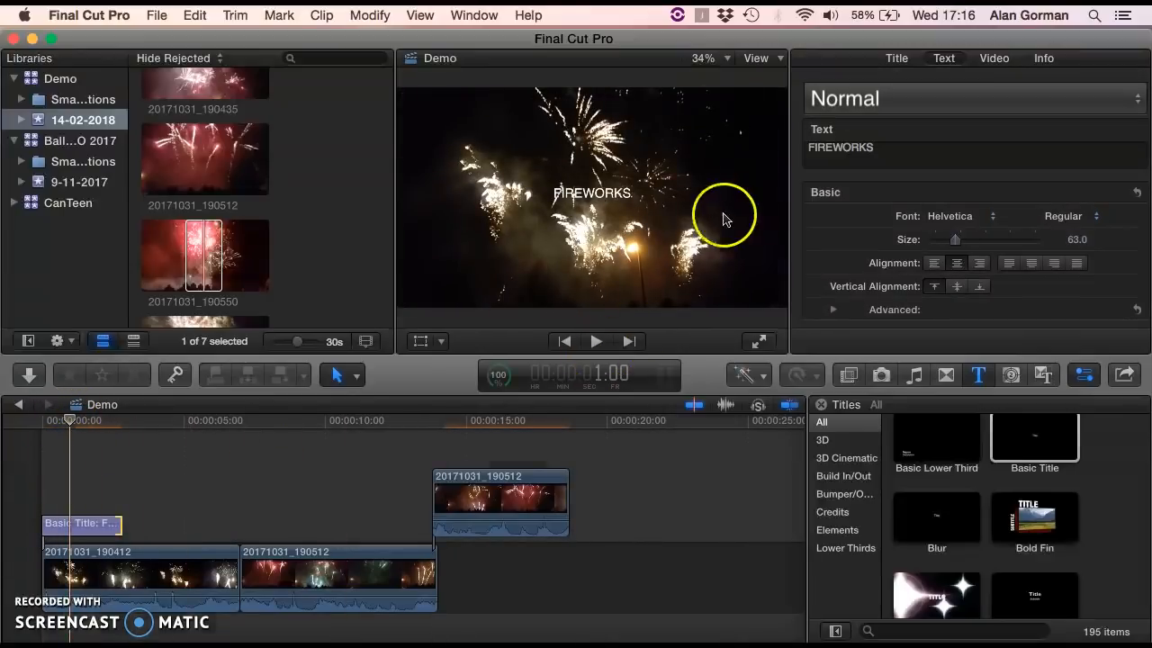
left_click(511, 230)
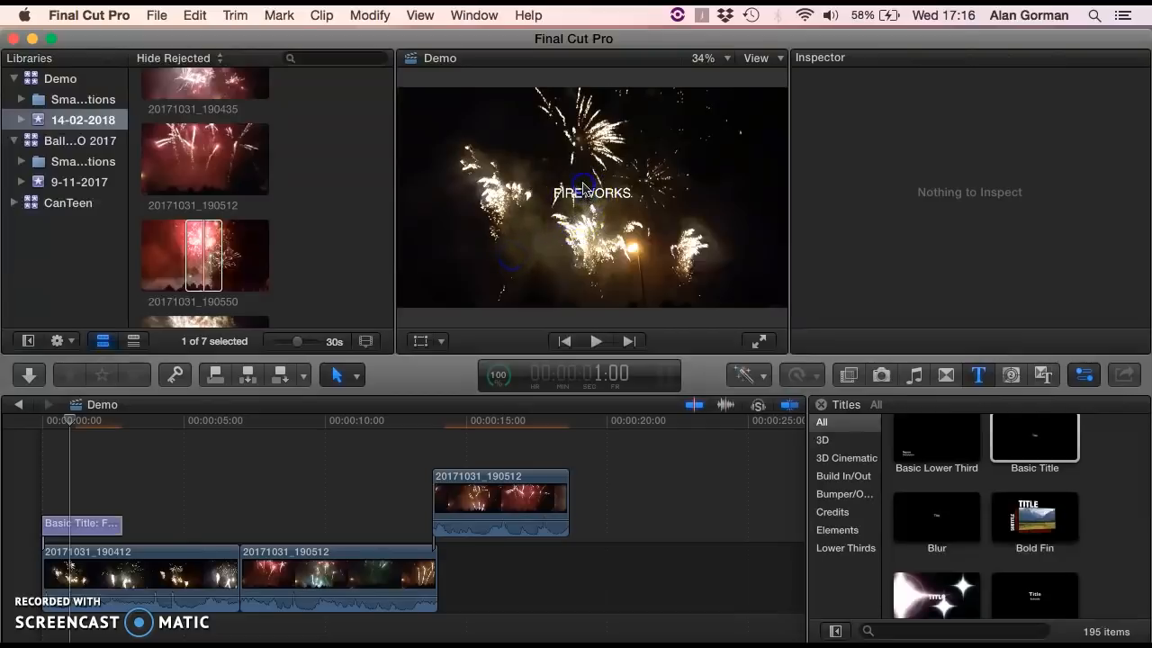
Move the FIREWORKS title text to the lower left area of the picture, at about X -633, Y -375
left_click(66, 526)
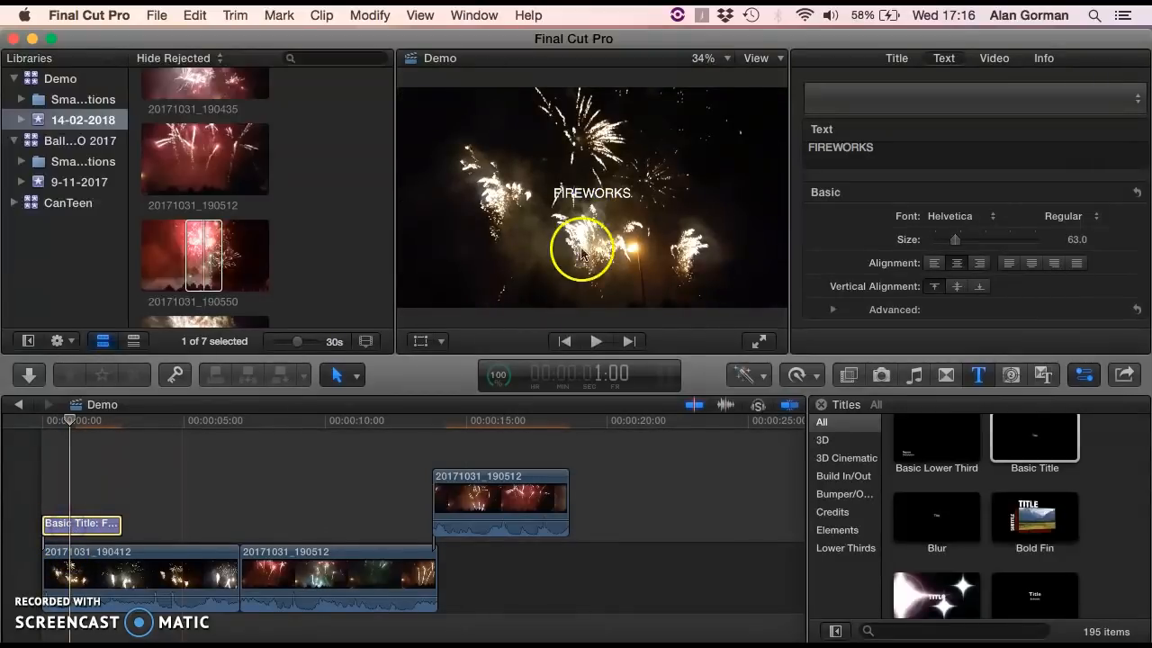
left_click_drag(592, 201, 555, 211)
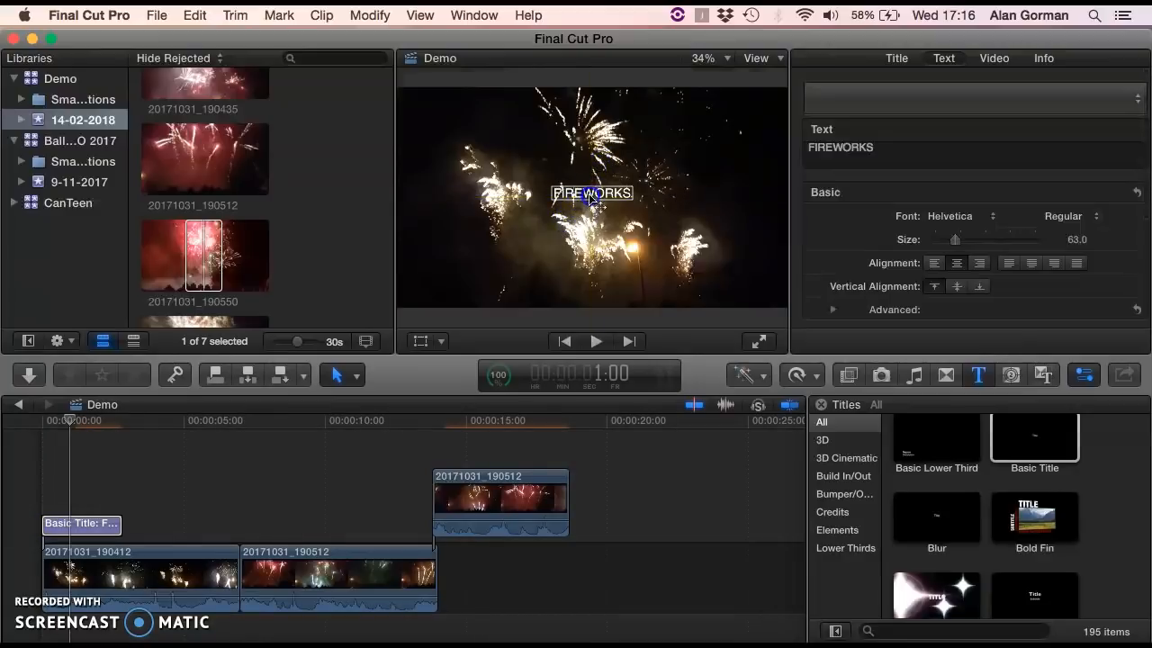
left_click_drag(578, 191, 443, 276)
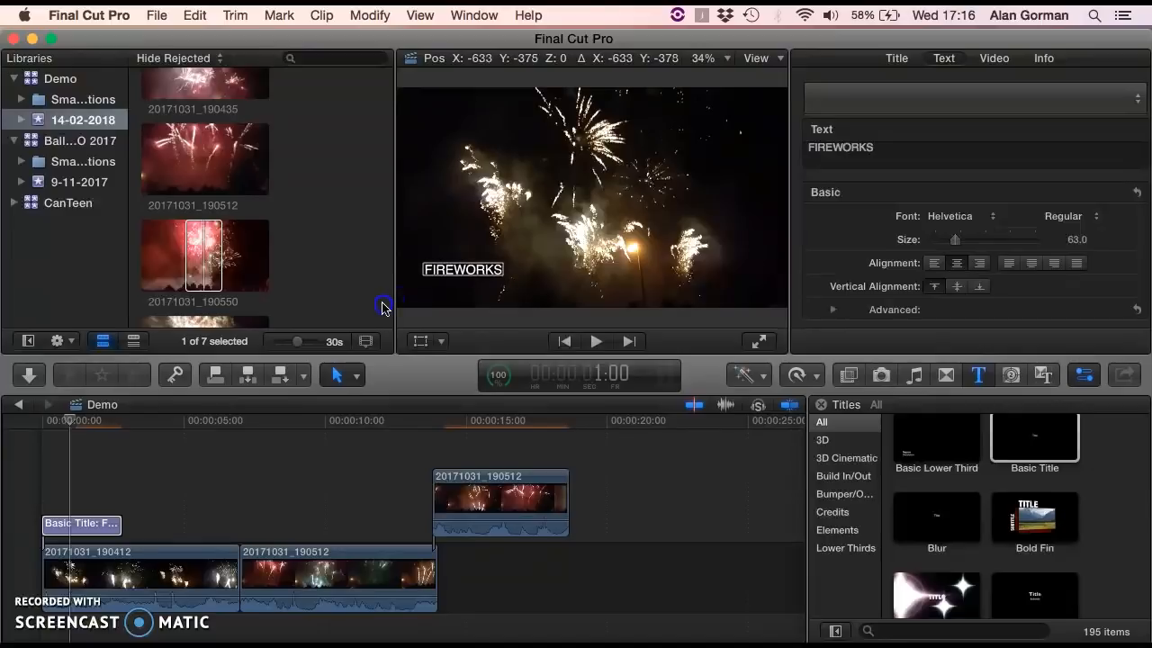
Examine the Transform, Crop and Distort options for the title in the viewer and leave the transform controls
left_click(425, 343)
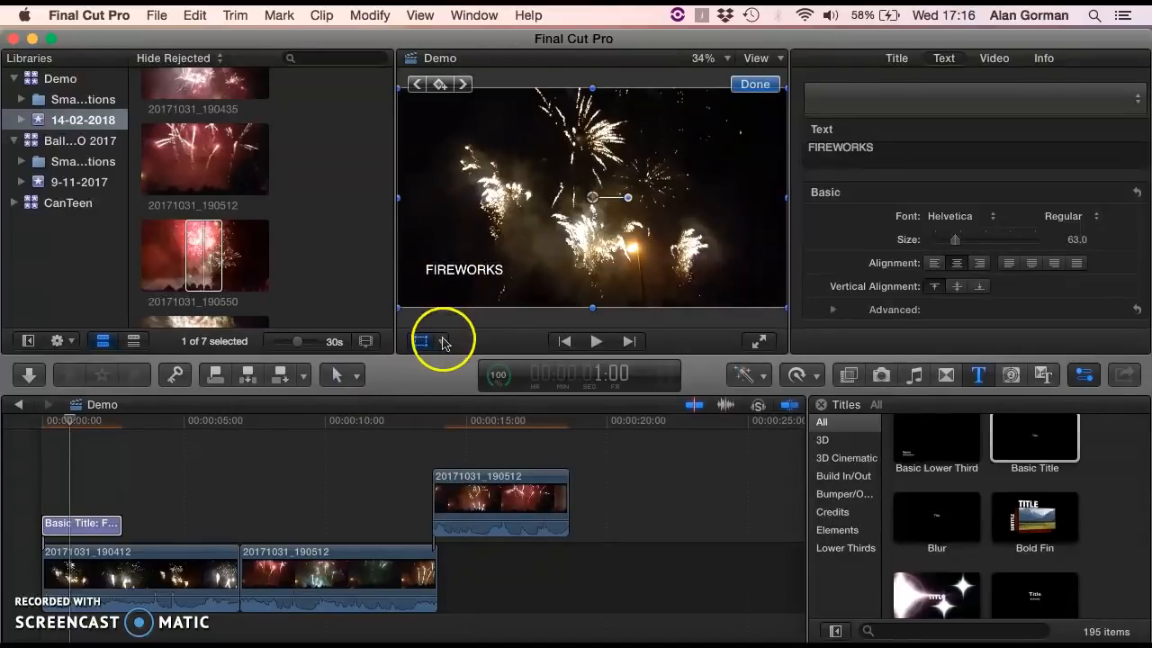
left_click(442, 342)
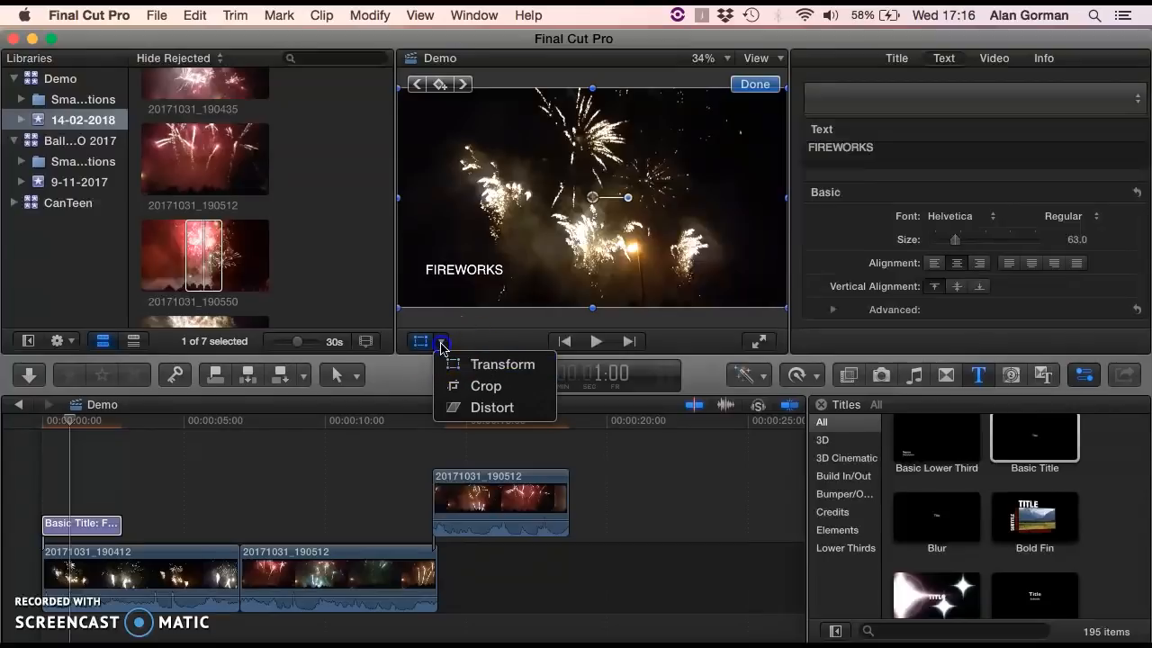
left_click(441, 347)
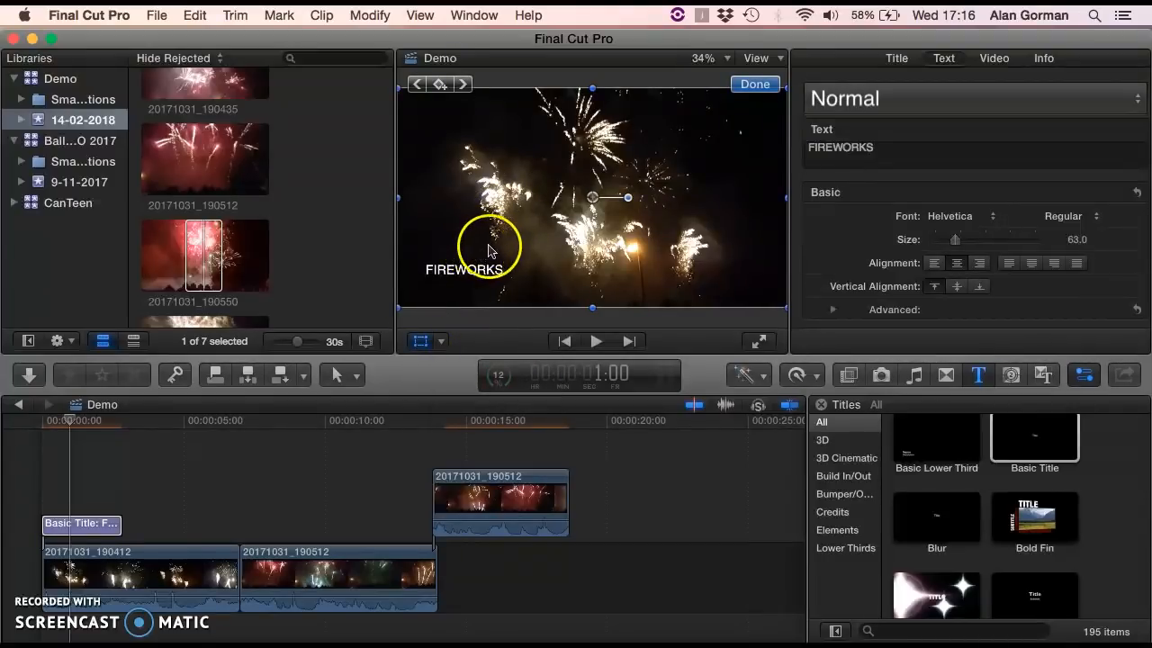
left_click(421, 342)
Set the font size of the FIREWORKS title text to 69
left_click_drag(457, 270, 457, 270)
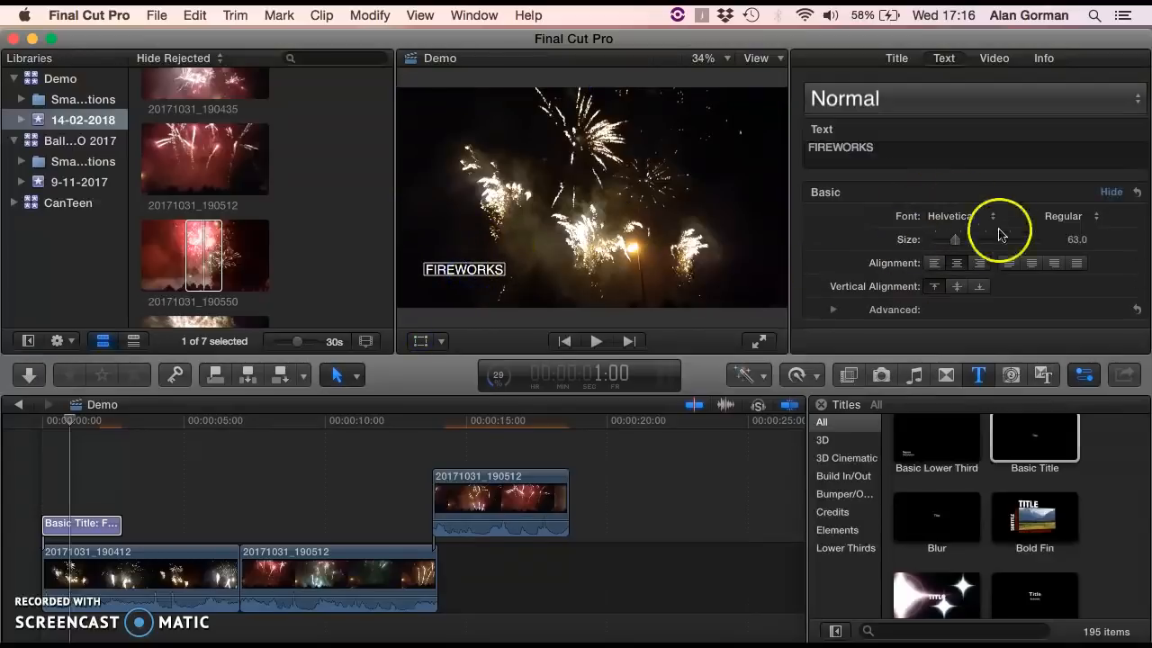
mouse_move(983, 248)
left_mouse_down()
mouse_move(1010, 247)
mouse_move(962, 248)
left_mouse_up()
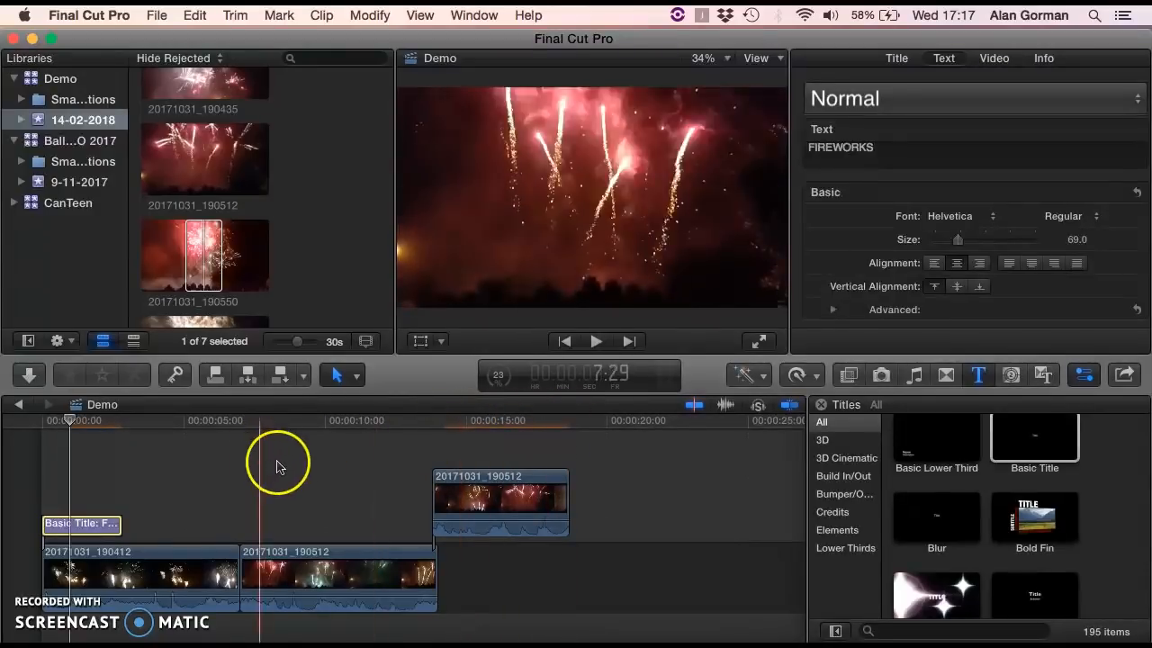
scroll(283, 472, "down", 2)
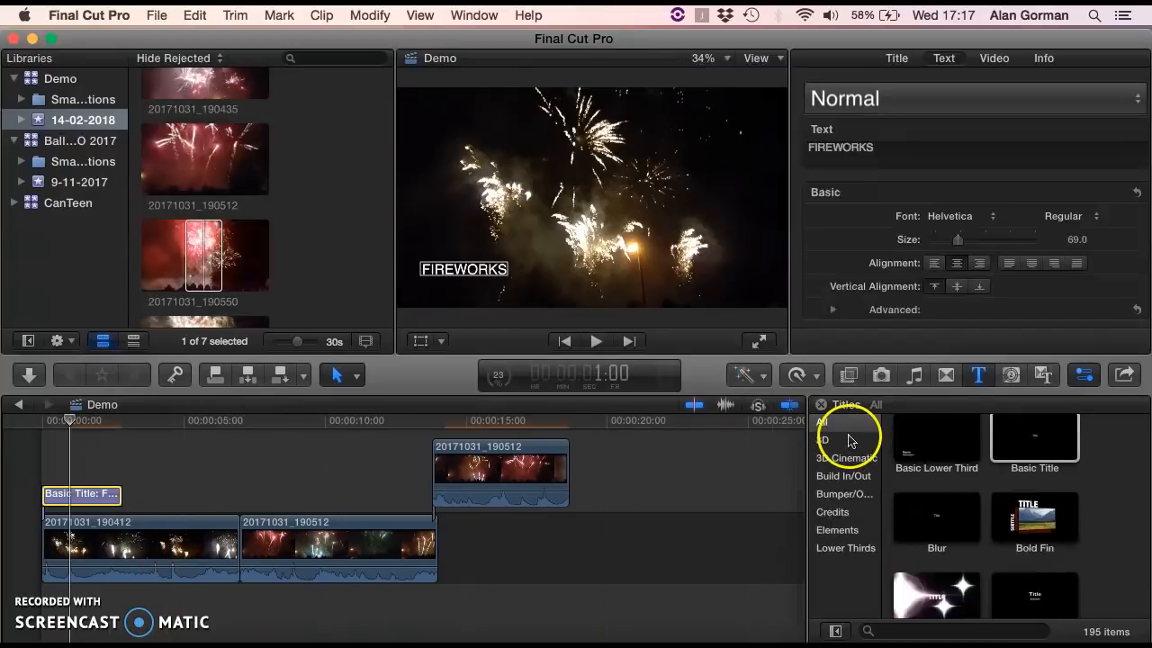
Search the iTunes music library for bensound
left_click(915, 376)
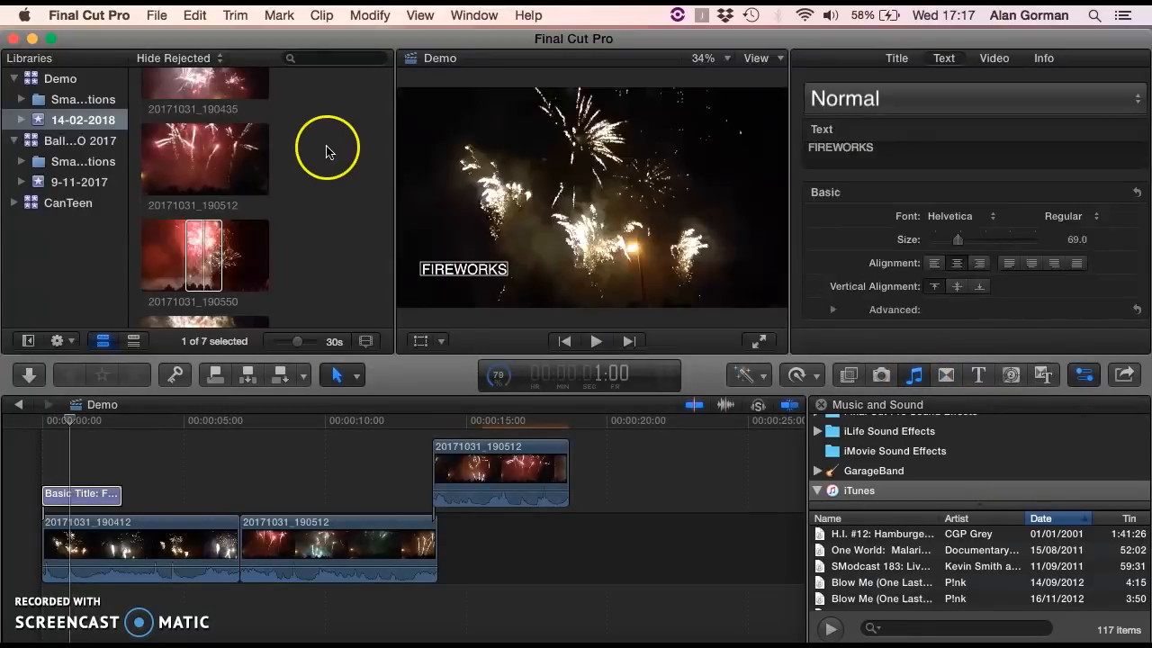
left_click(9, 394)
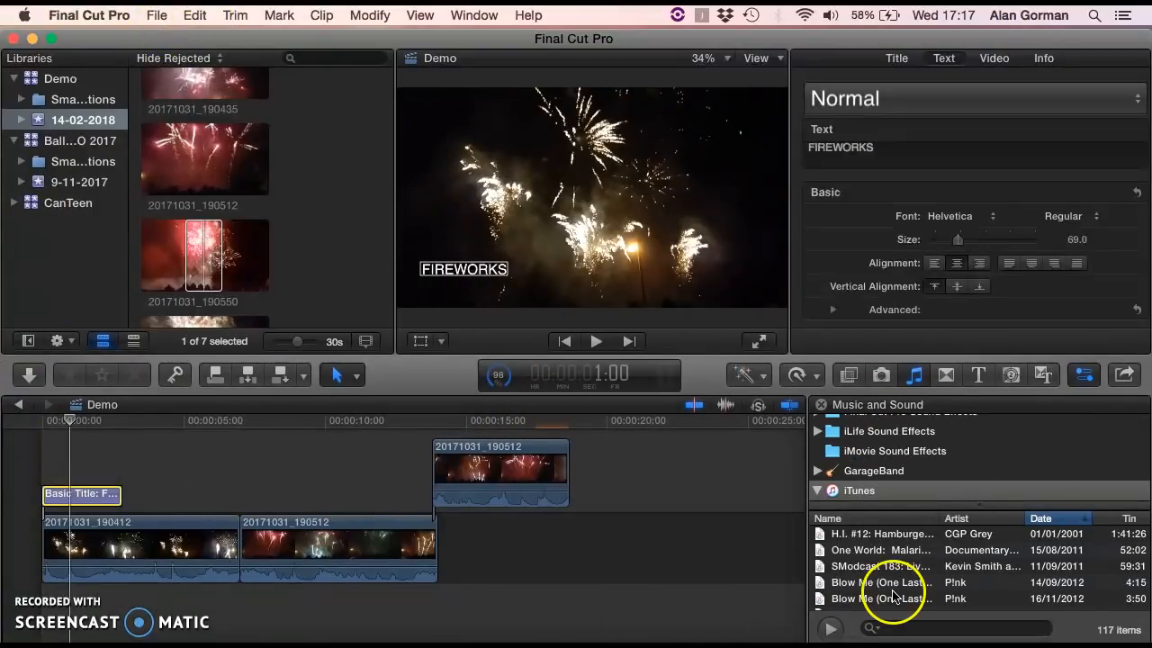
left_click(902, 627)
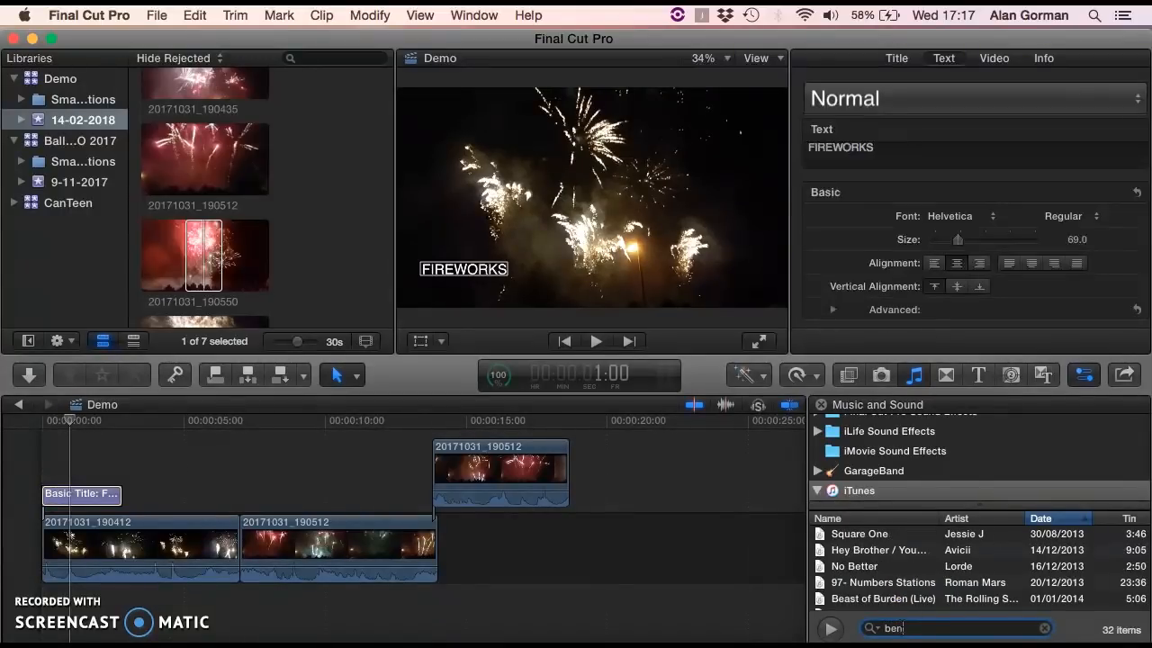
type("bensound")
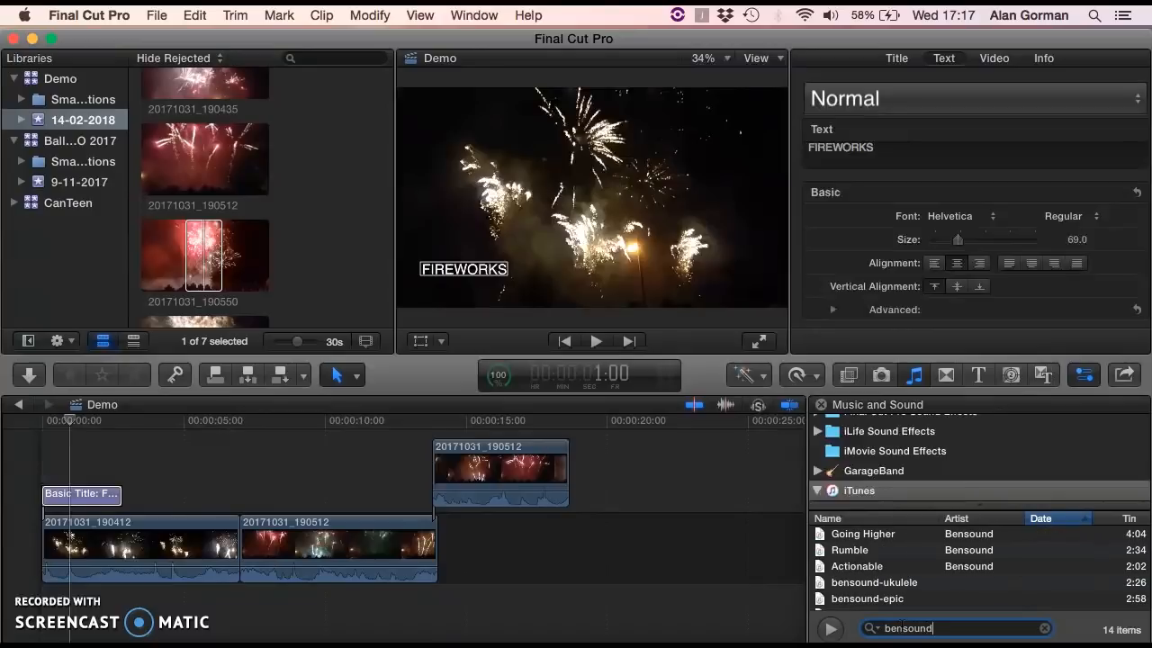
type("s")
key("BackSpace")
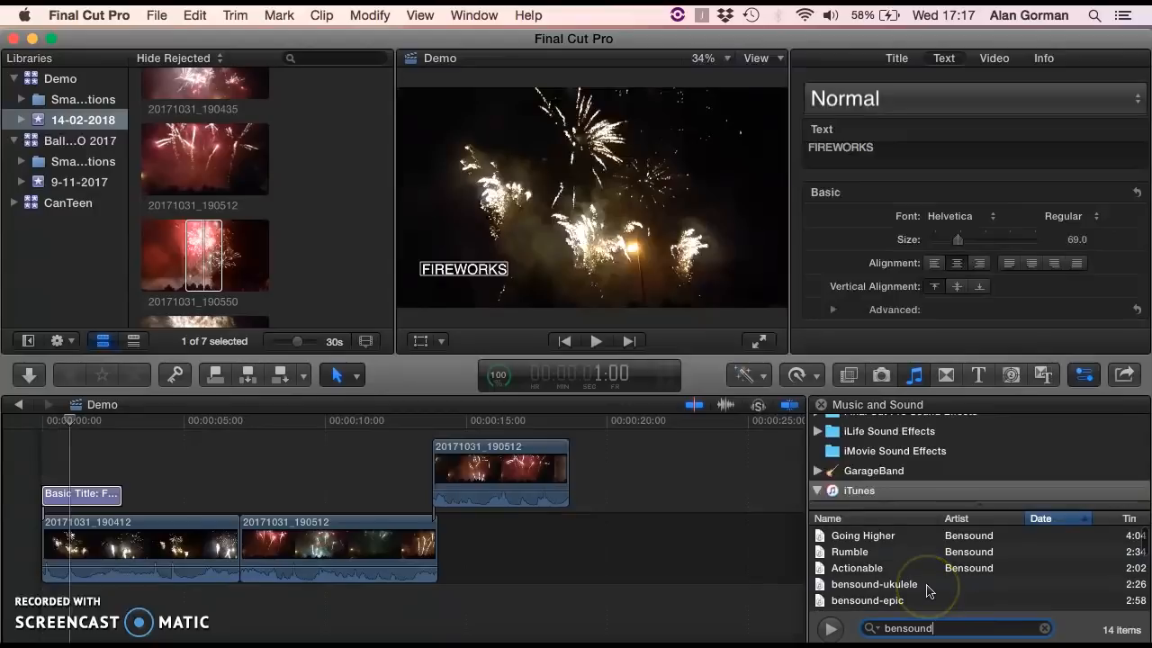
left_click(743, 563)
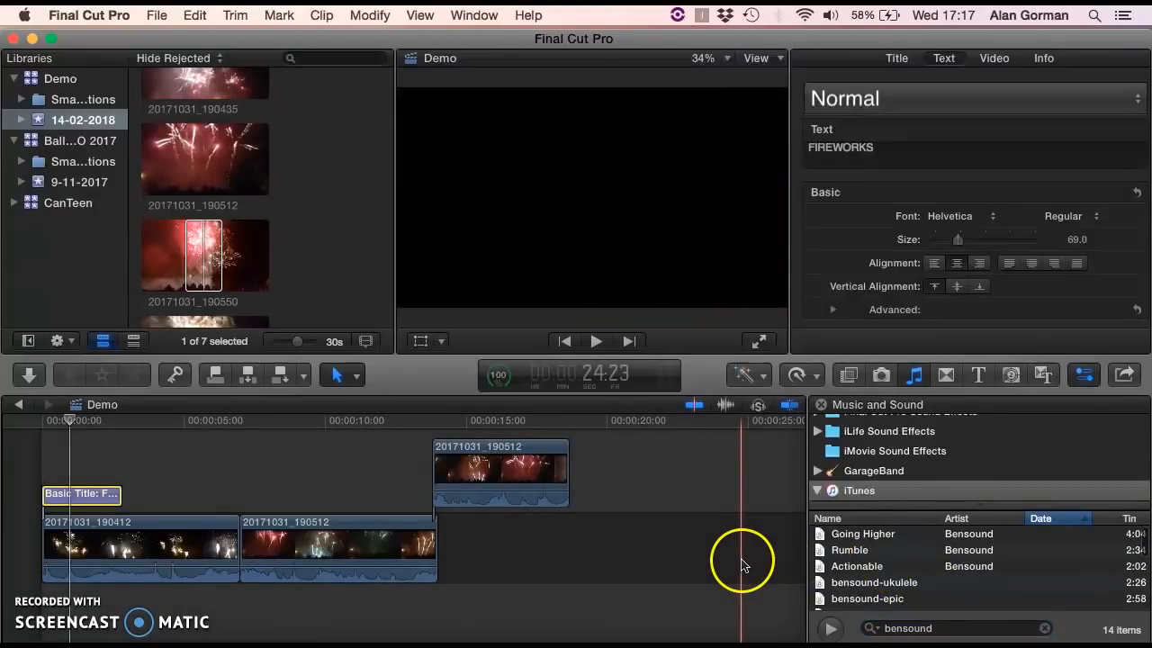
Preview the Bensound tracks Going Higher and Actionable, and look through the remaining bensound tracks
left_click(835, 534)
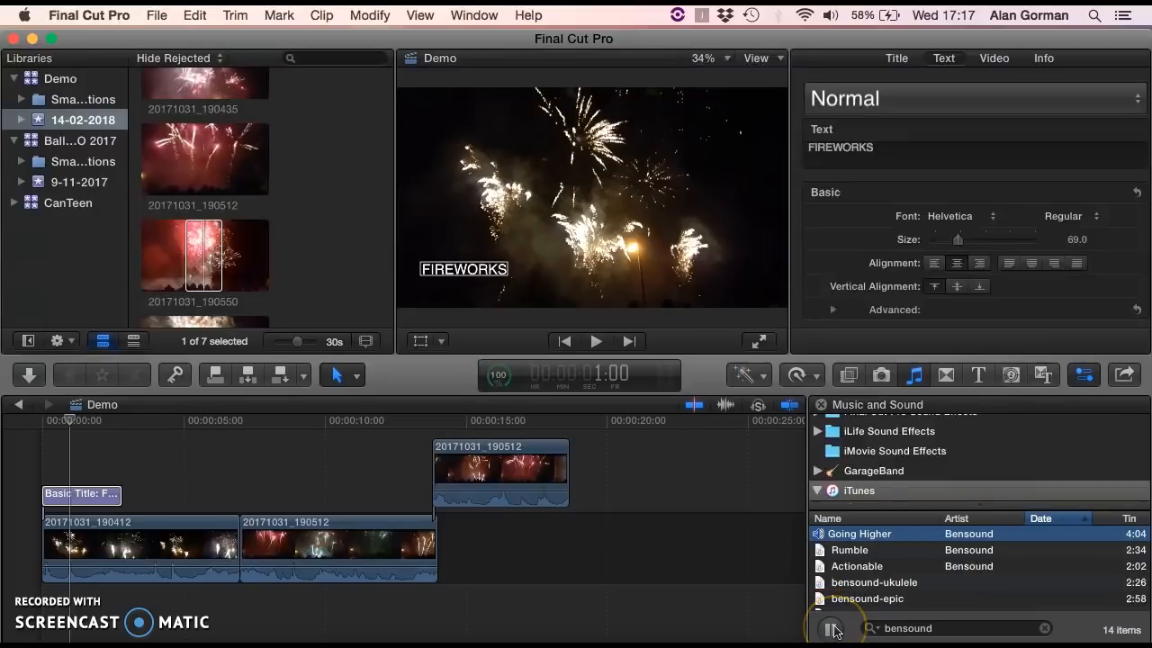
left_click(856, 565)
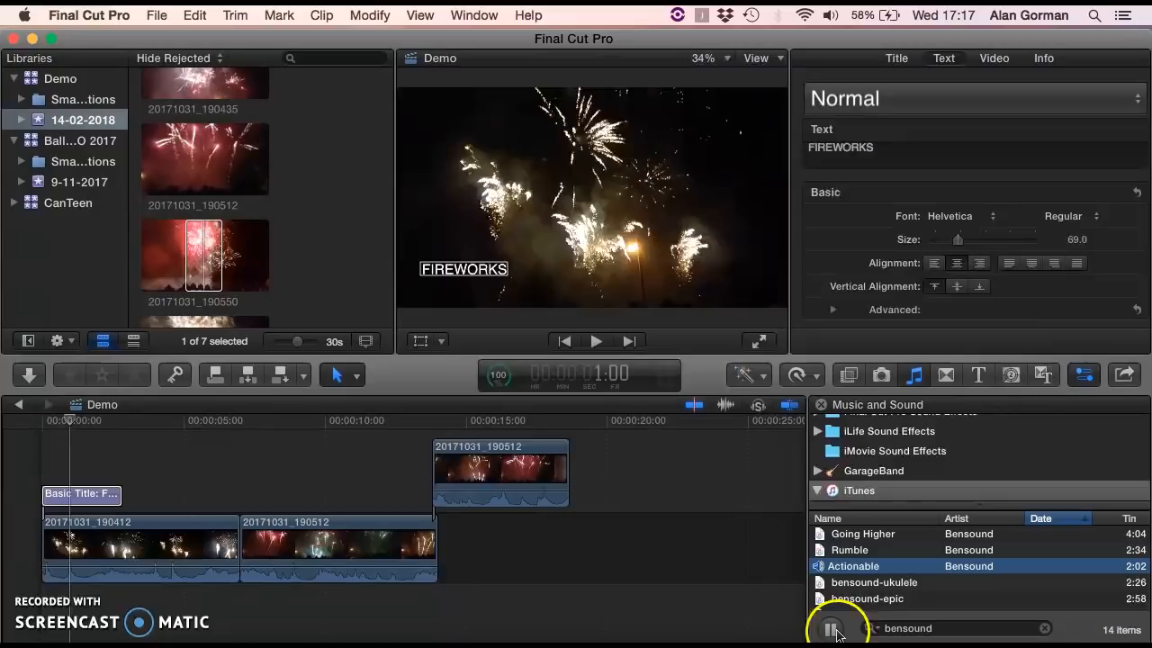
left_click(873, 585)
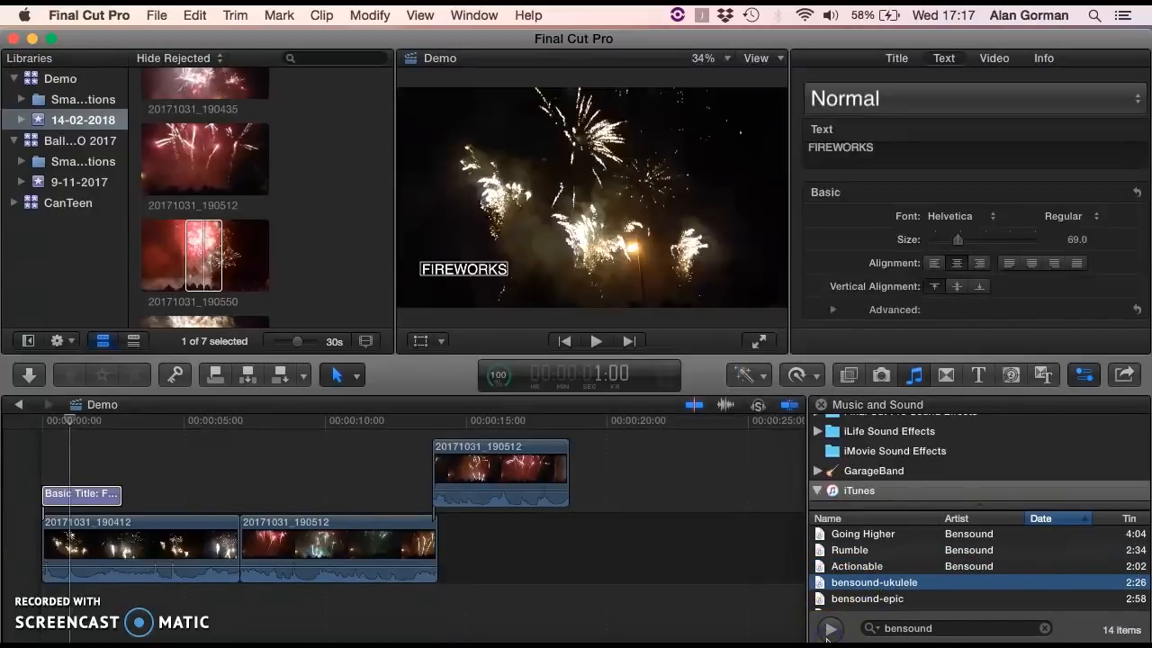
scroll(855, 609, "down", 5)
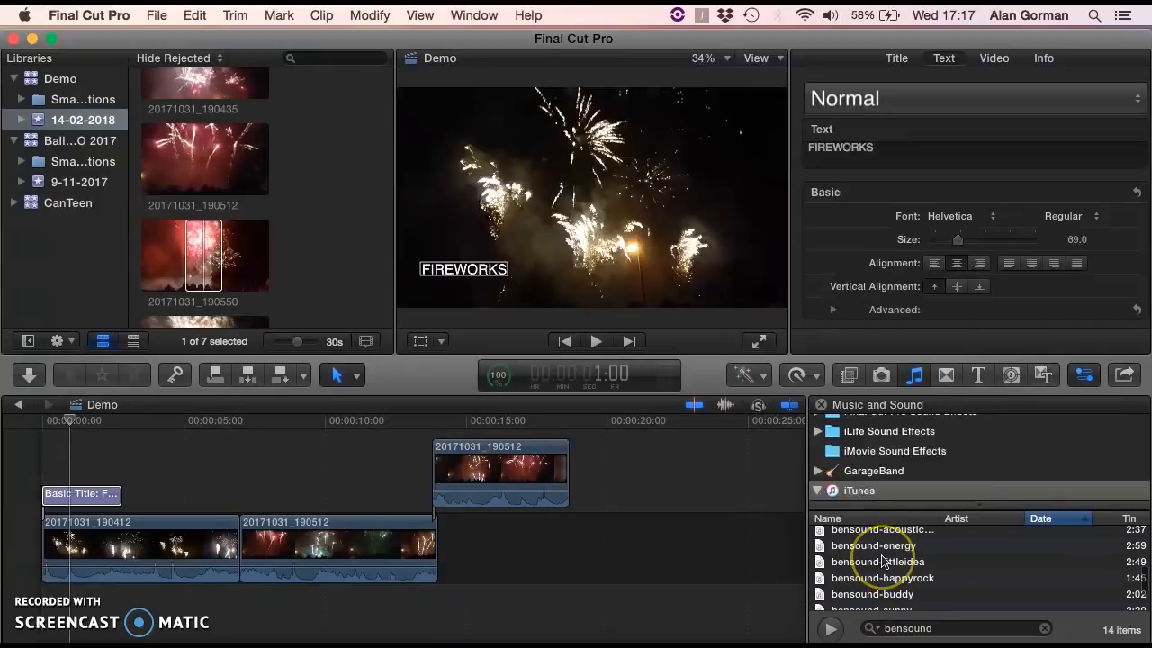
scroll(882, 560, "up", 5)
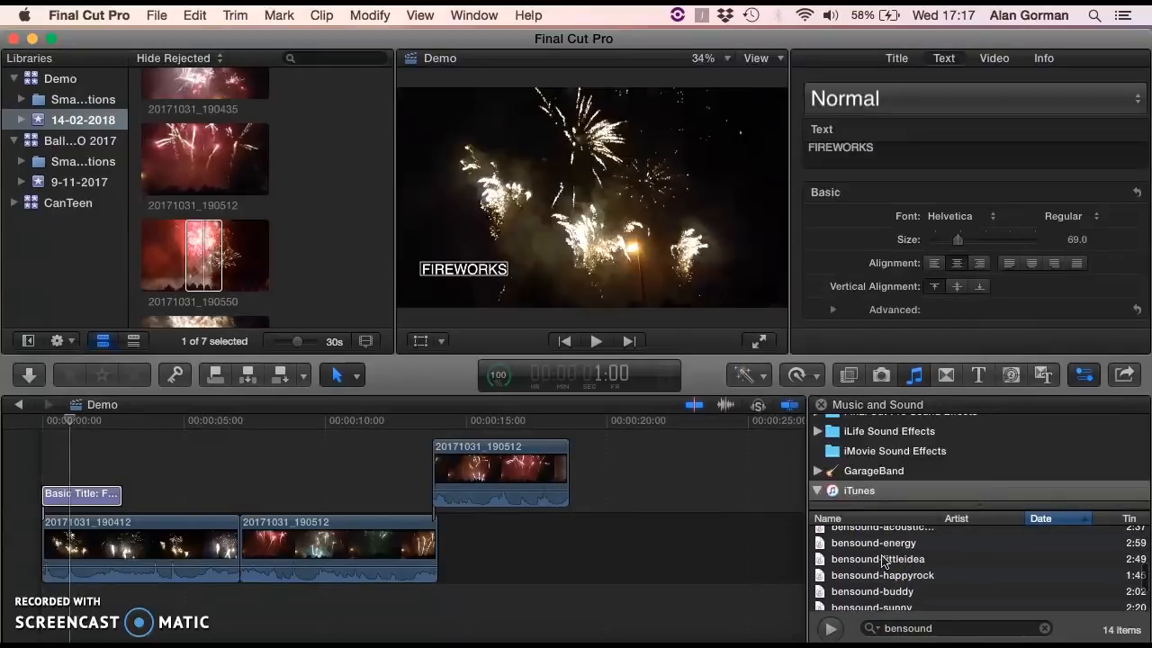
scroll(882, 560, "up", 1)
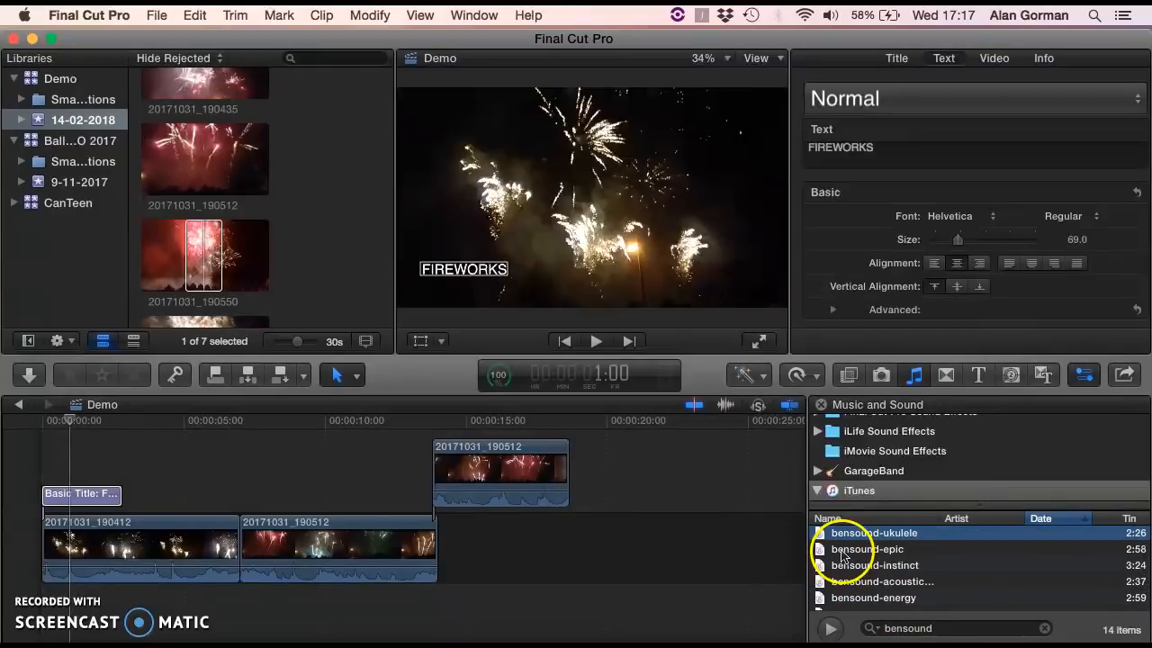
Add the bensound-epic track beneath the main storyline, starting at the beginning of the timeline, without replacing any clip
left_click(841, 551)
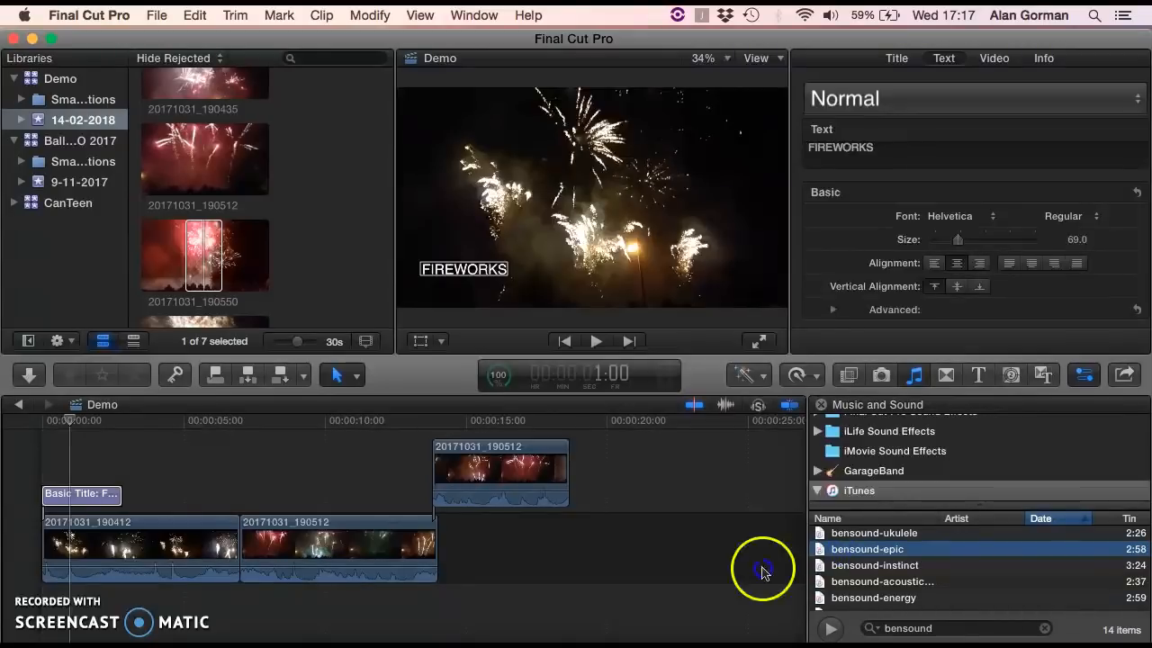
left_click_drag(121, 628, 42, 616)
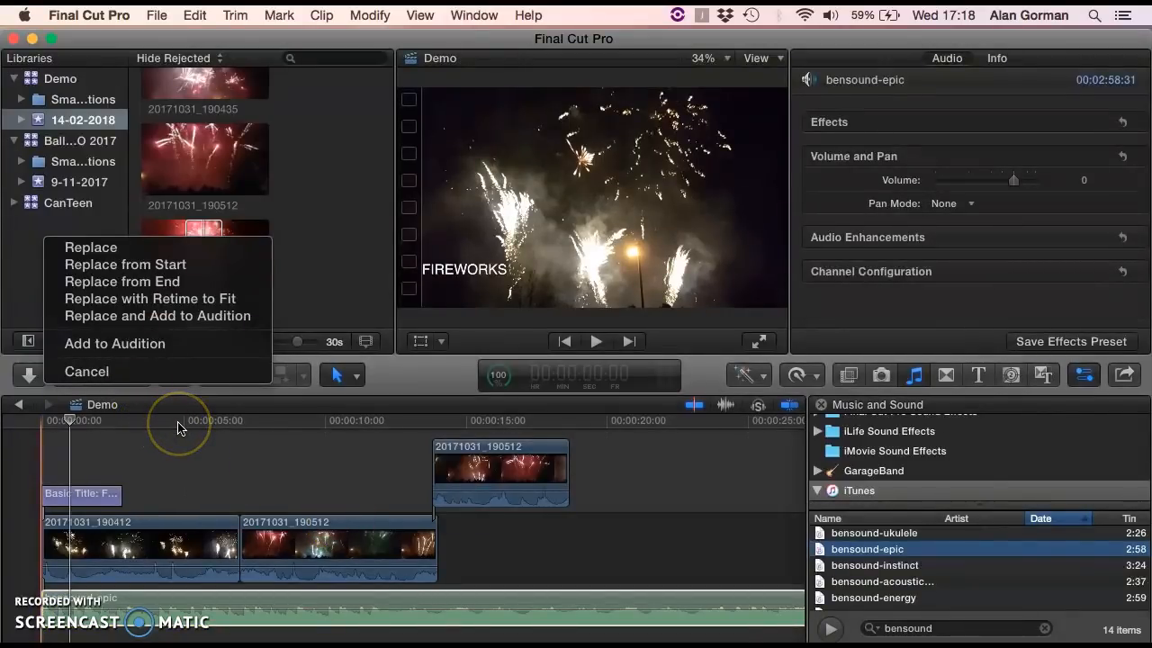
left_click(149, 489)
left_click(235, 482)
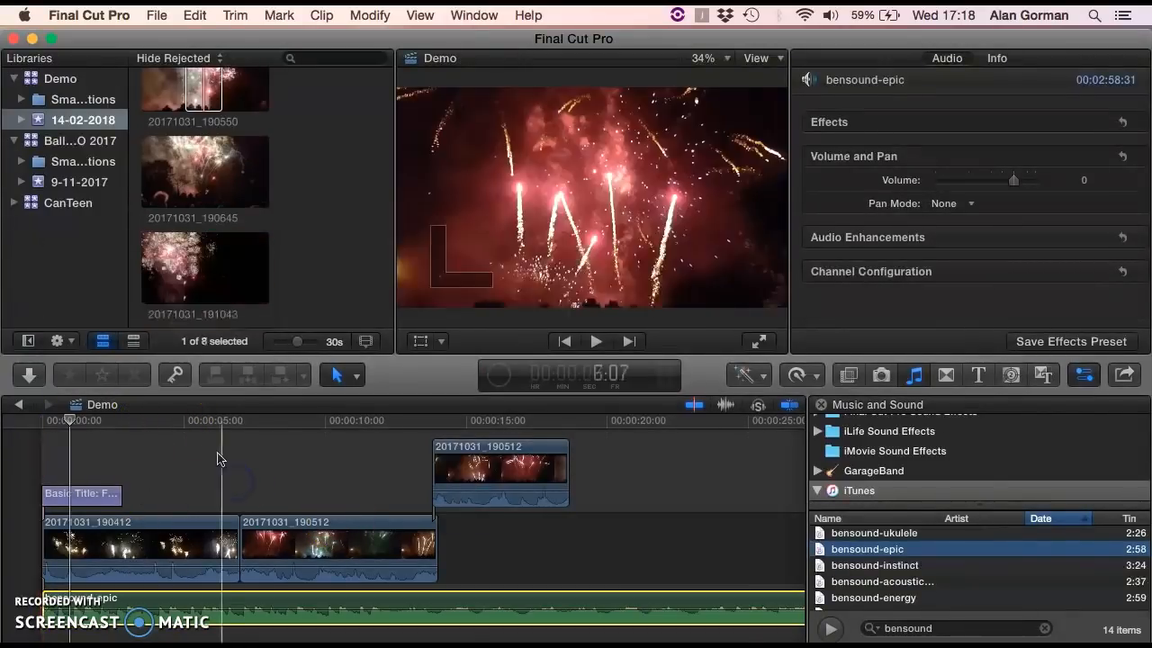
Play the timeline from about 5:00 to hear the music together with the fireworks sound
left_click(177, 413)
left_click(184, 422)
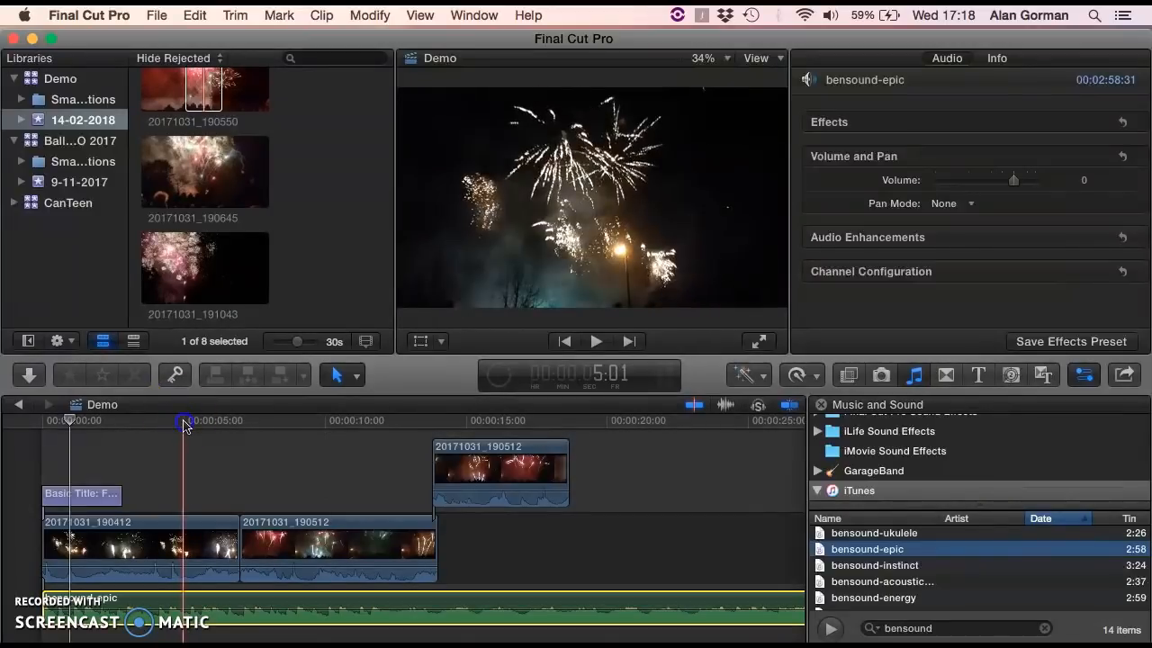
key("space")
left_click(628, 480)
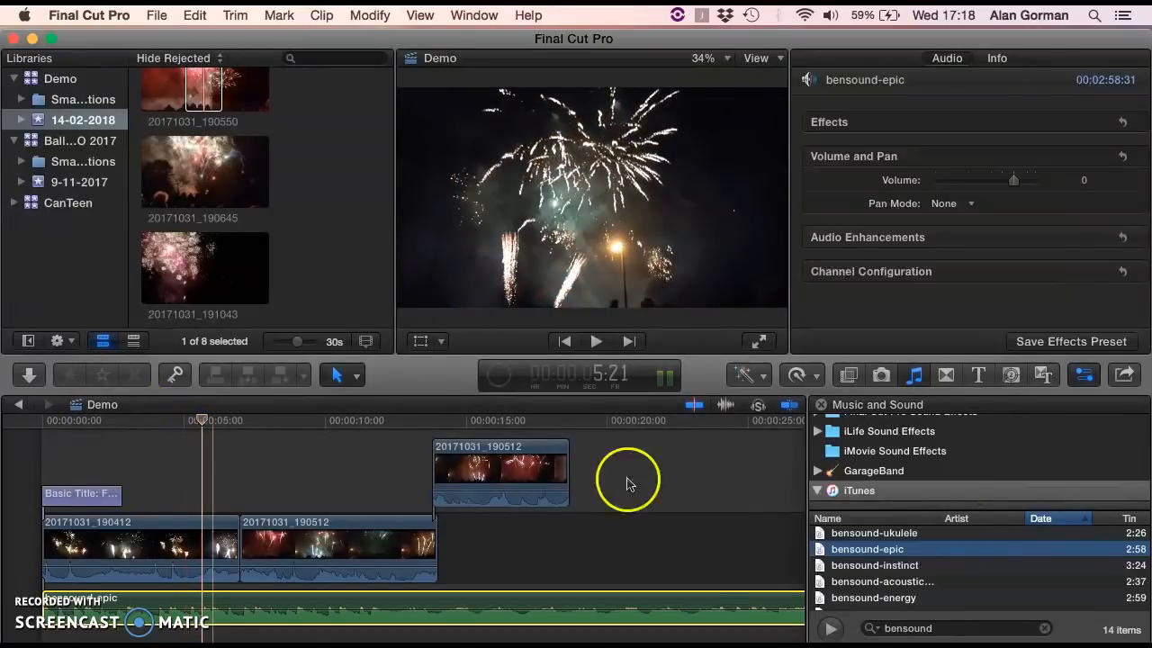
left_click(510, 580)
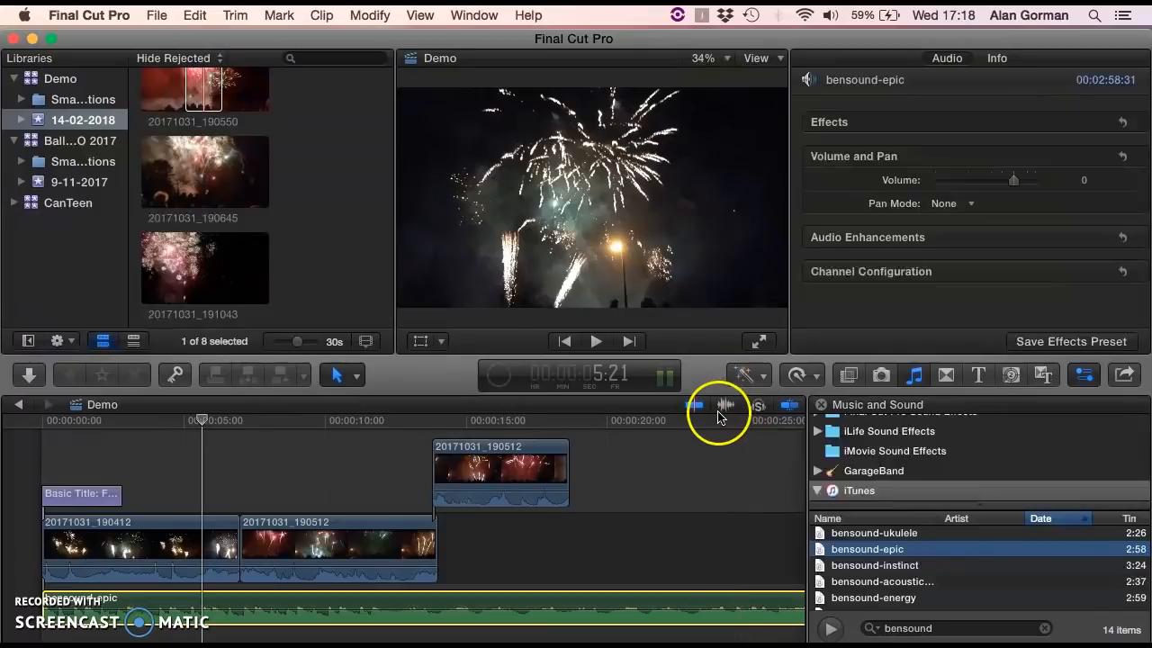
Lower the volume of the bensound-epic clip to -17 dB and play part of the timeline to check the balance
left_click(604, 608)
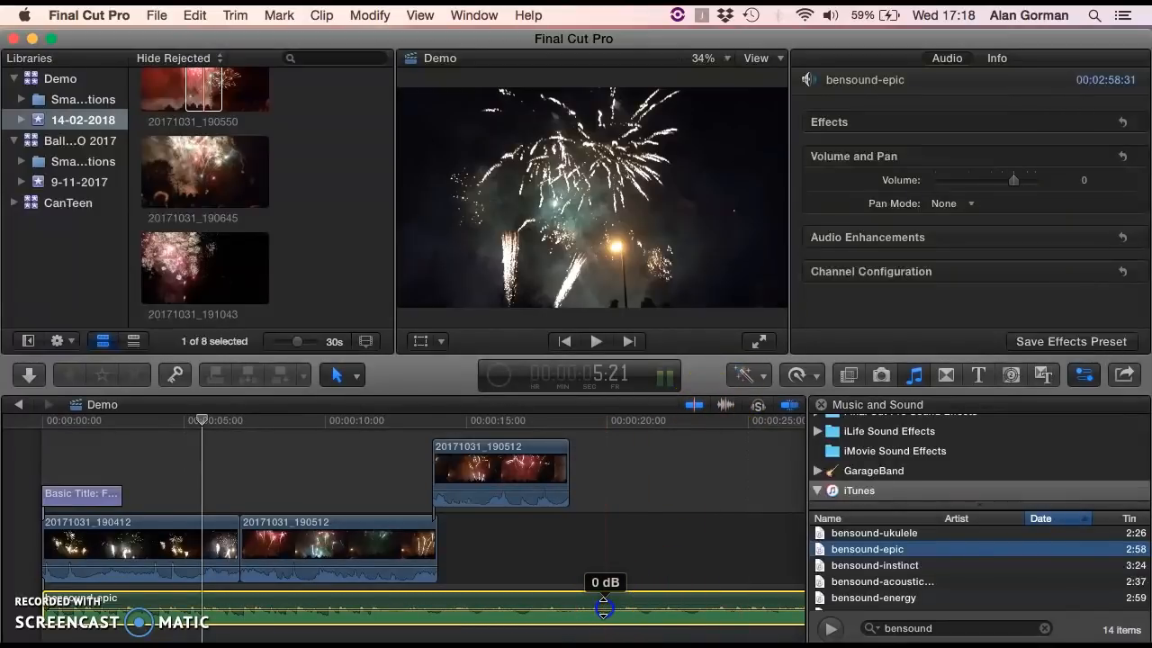
left_click_drag(604, 609, 604, 614)
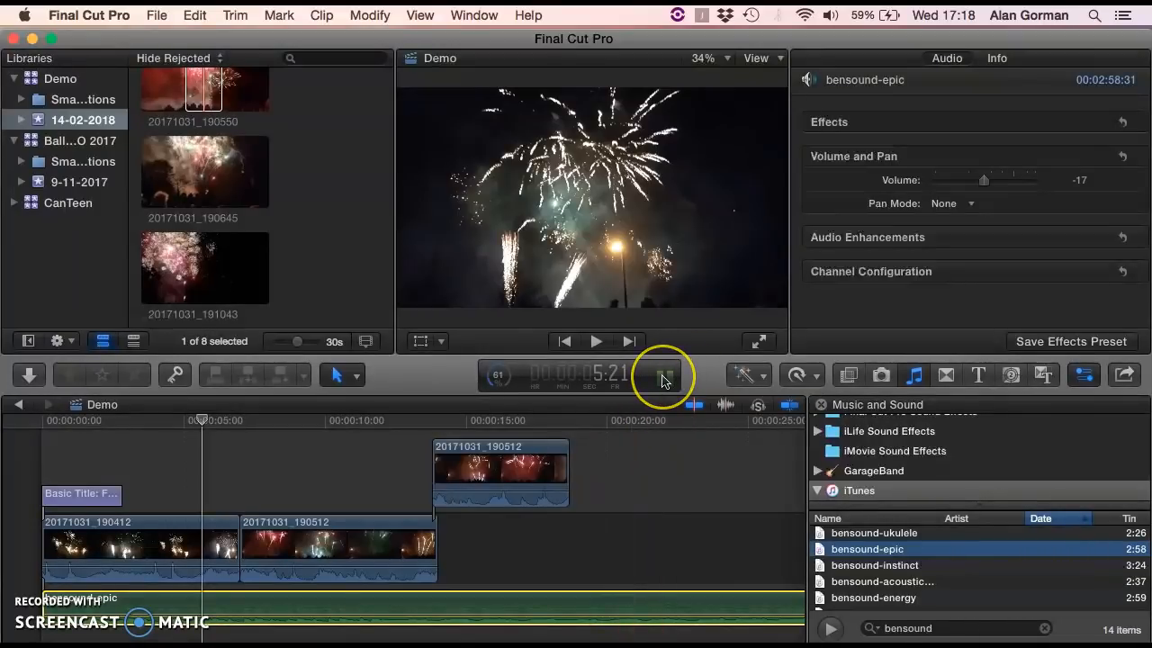
left_click_drag(362, 419, 223, 420)
key("space")
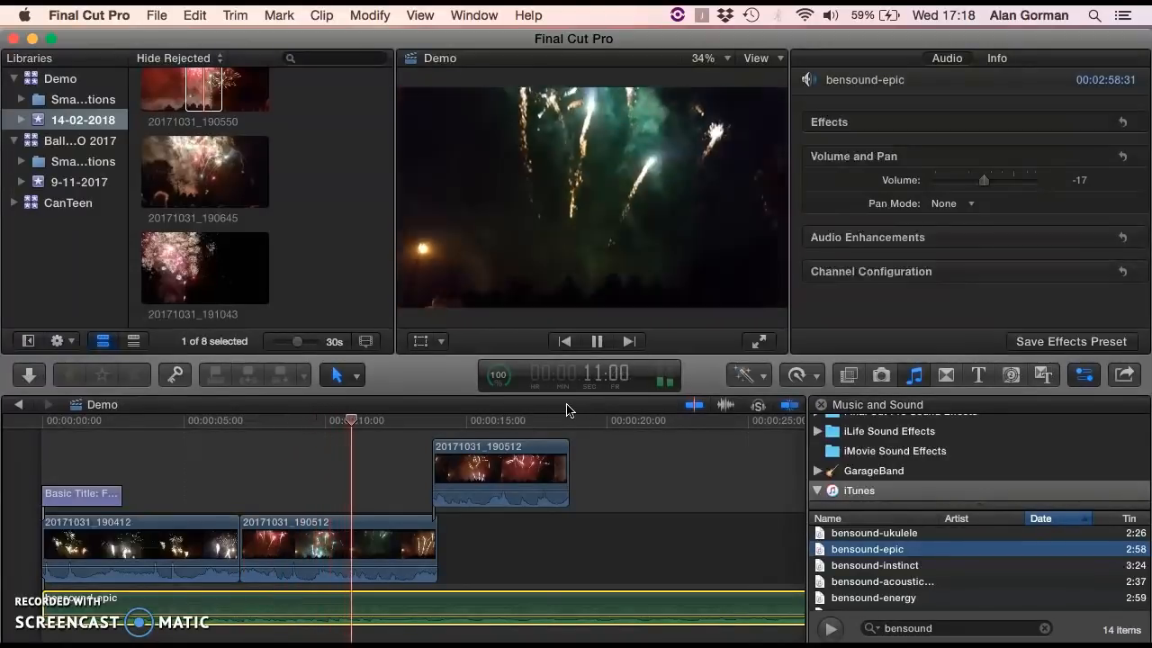
key("space")
Try lowering the bensound-epic volume line further near 18:00, undo the change and play that section
left_click(558, 594)
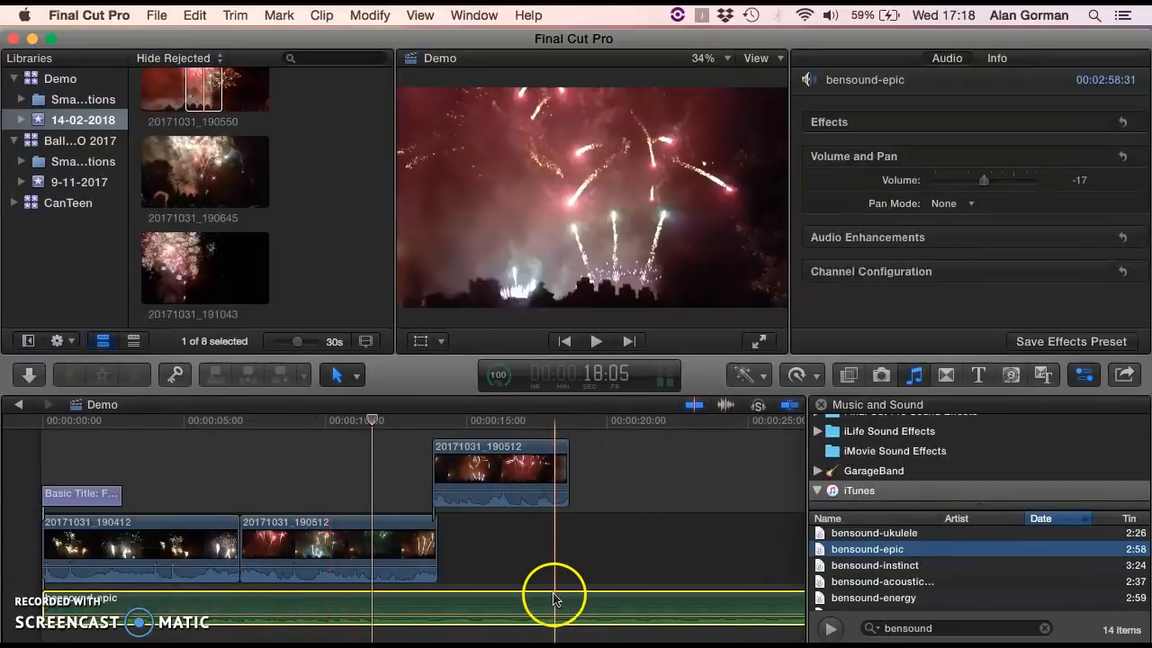
left_click_drag(551, 609, 551, 617)
key("super+z")
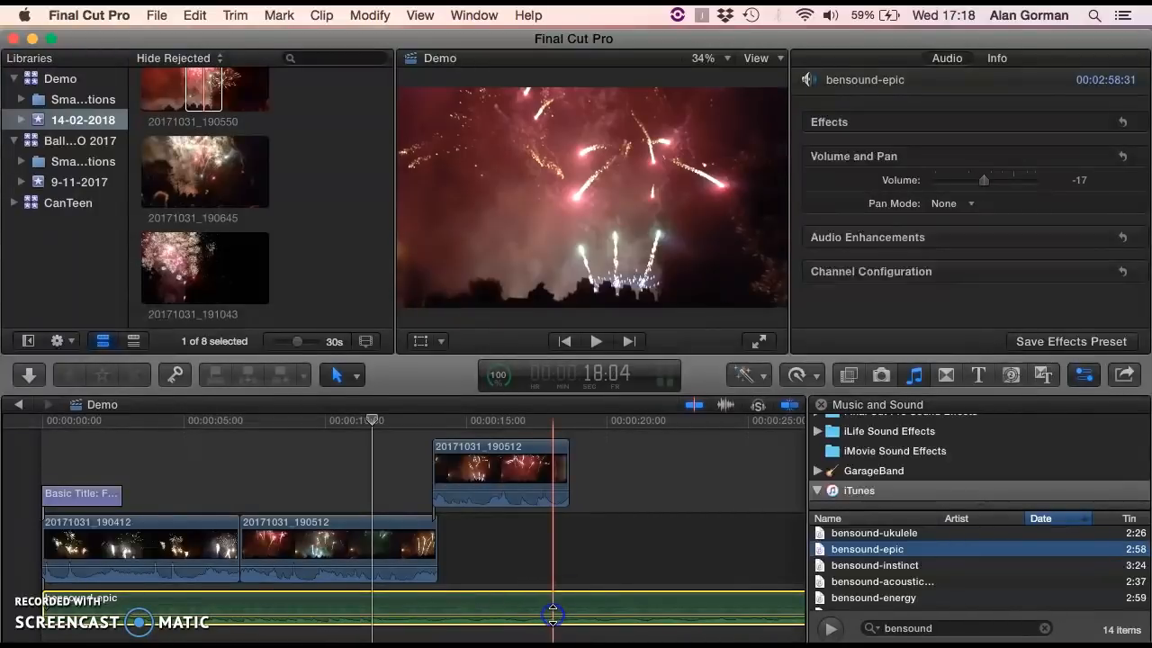
key("space")
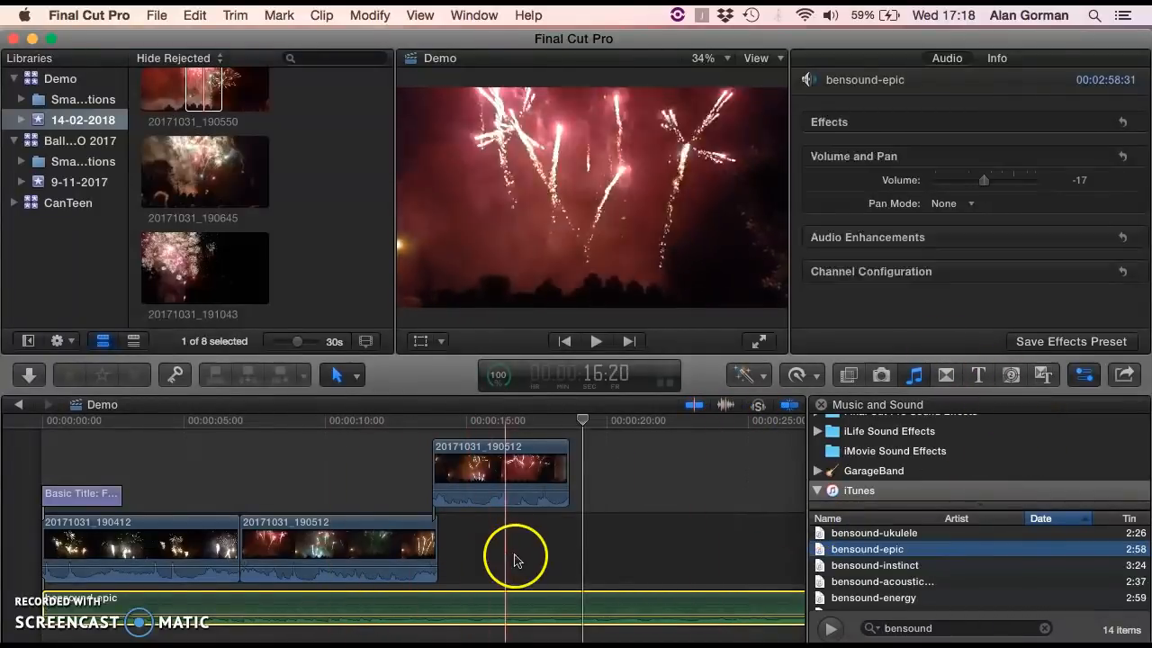
Expand the audio components of the bensound-epic clip and bring its separate audio track into view
right_click(499, 601)
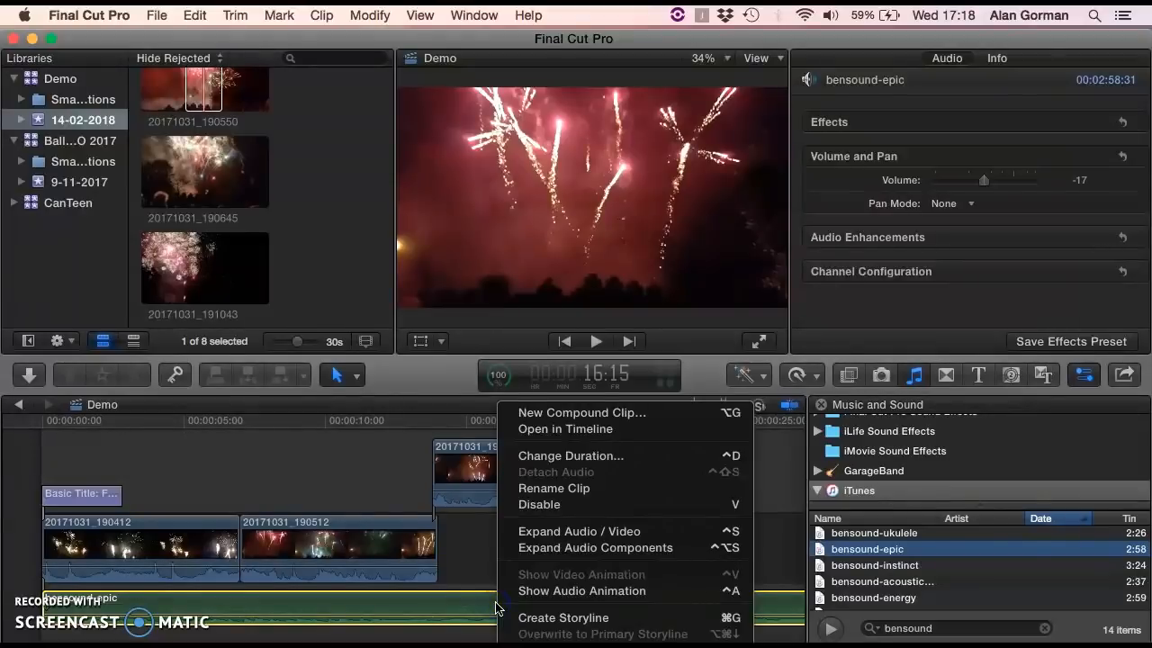
left_click(589, 547)
scroll(585, 557, "down", 2)
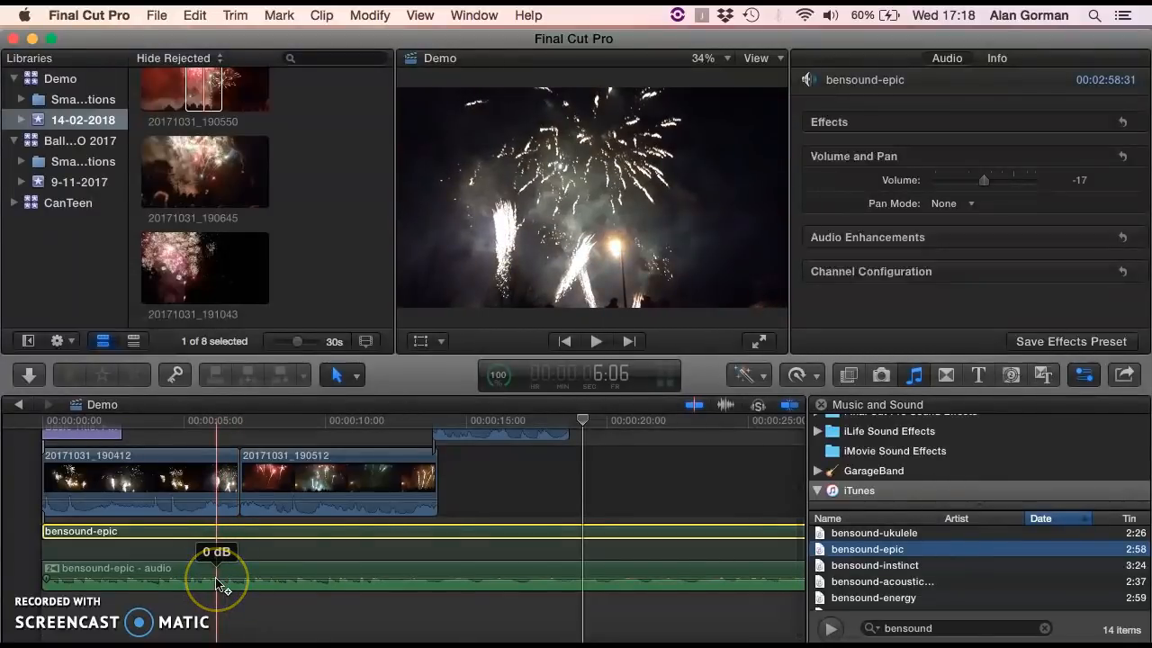
Add three volume keyframes to the bensound-epic audio track between about 6:06 and 8:28
left_click(216, 580, "alt")
left_click(255, 579, "alt")
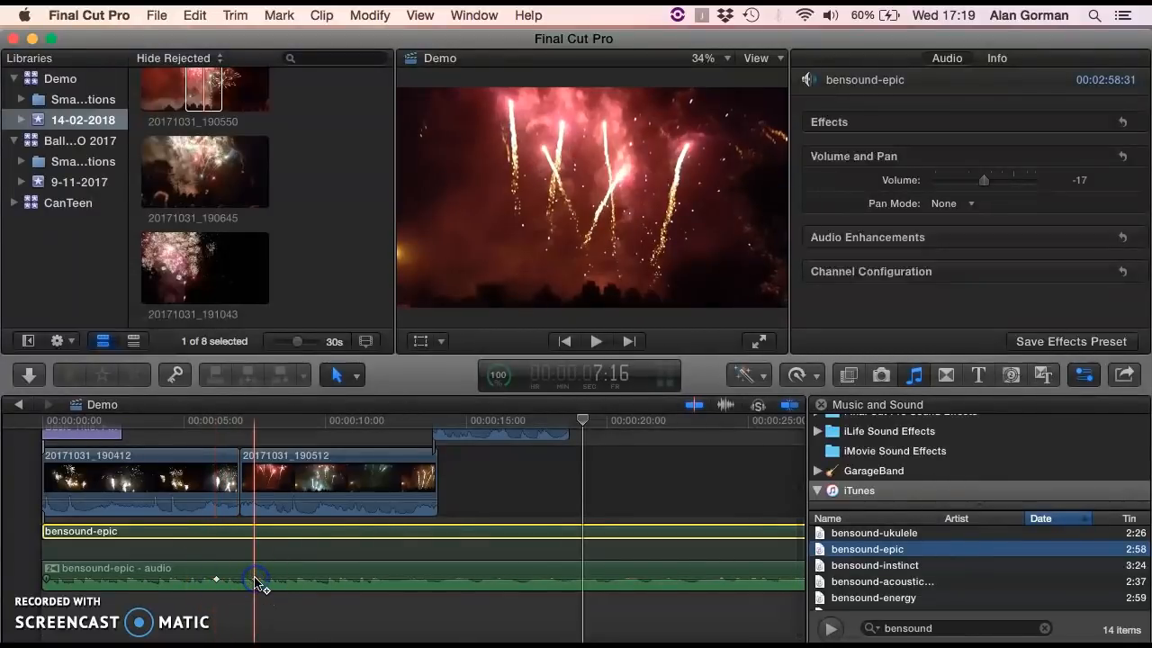
left_click(294, 578, "alt")
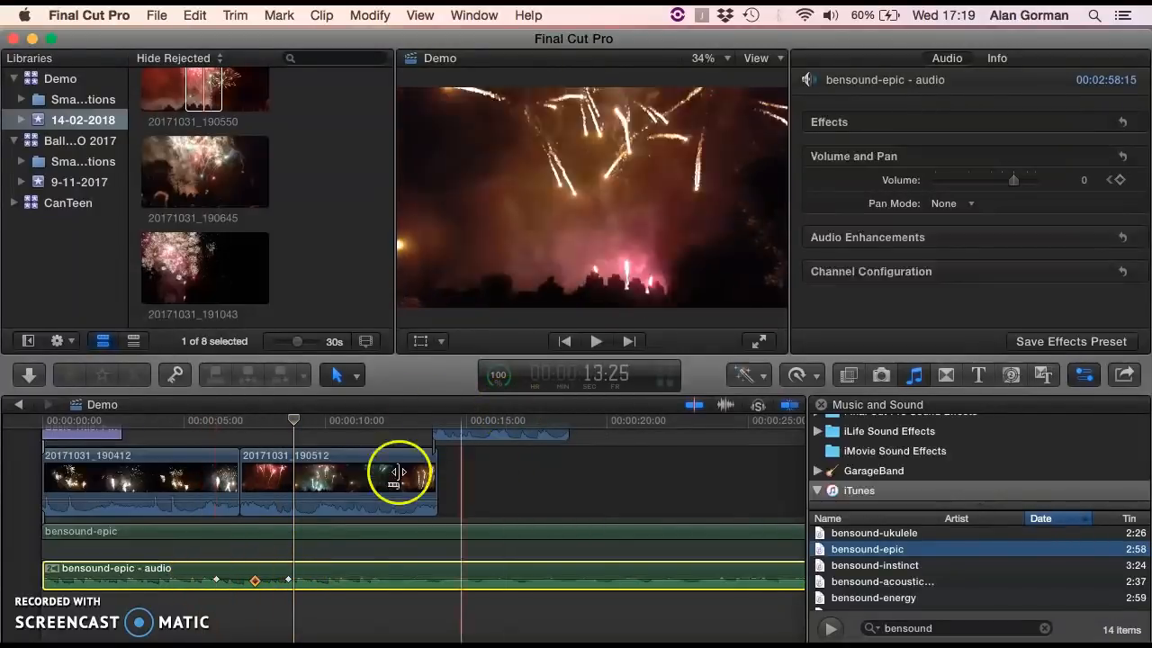
Add a Cross Dissolve transition at the end of the 20171031_190512 clip and play the timeline from 13:01 to check it
scroll(392, 463, "up", 3)
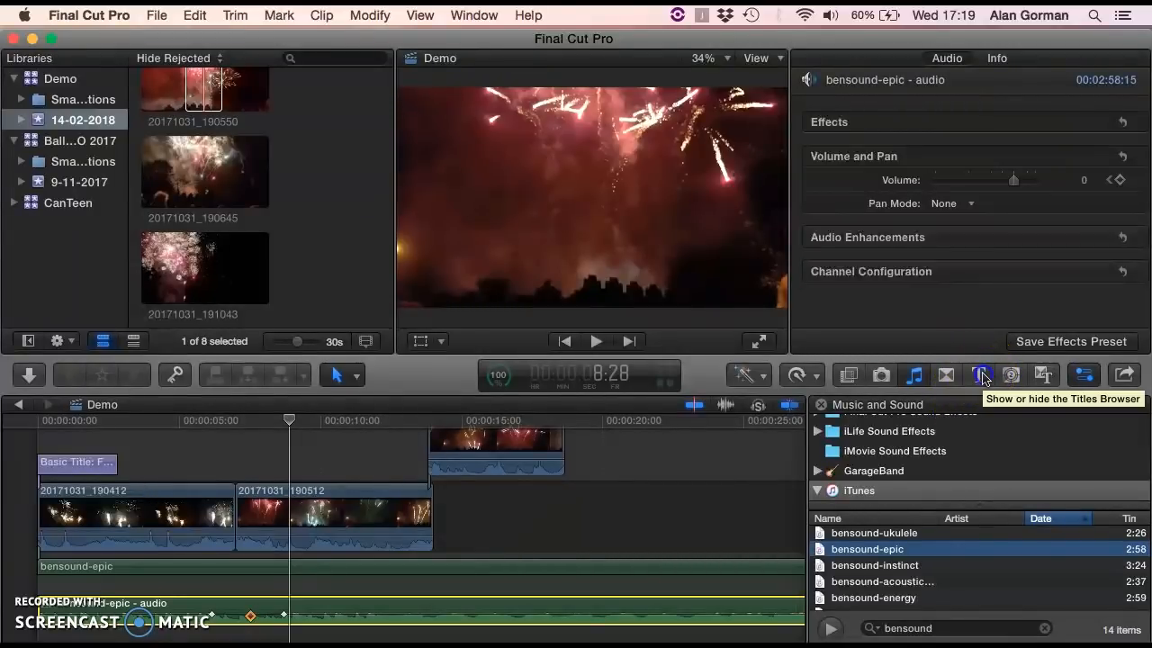
left_click(983, 376)
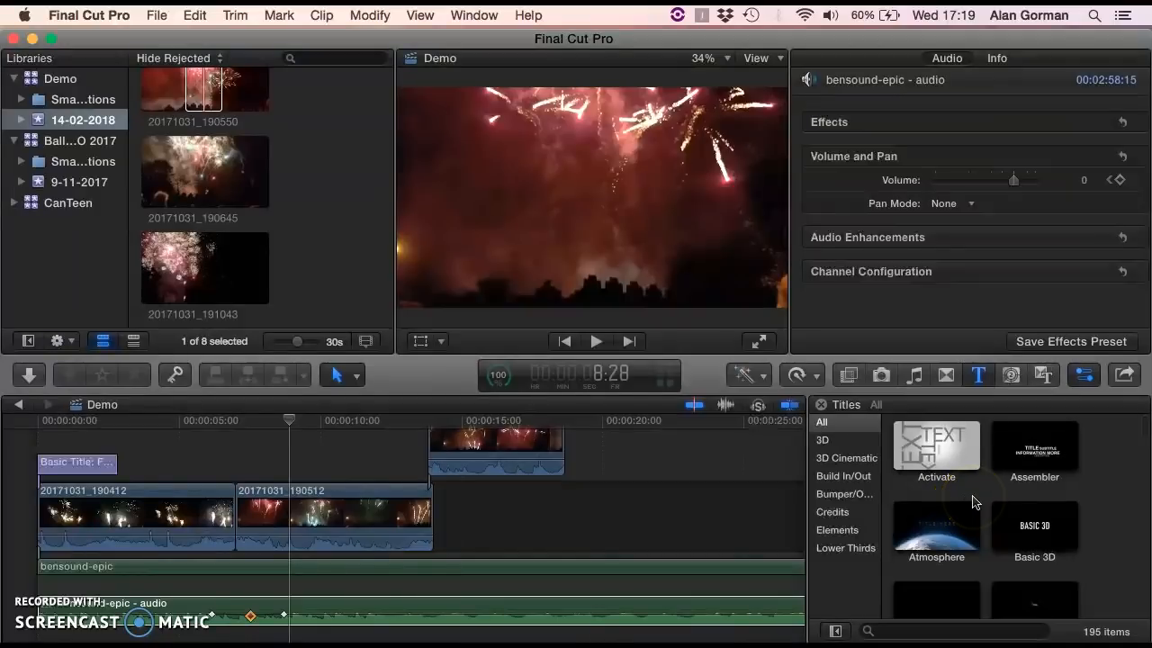
left_click(952, 371)
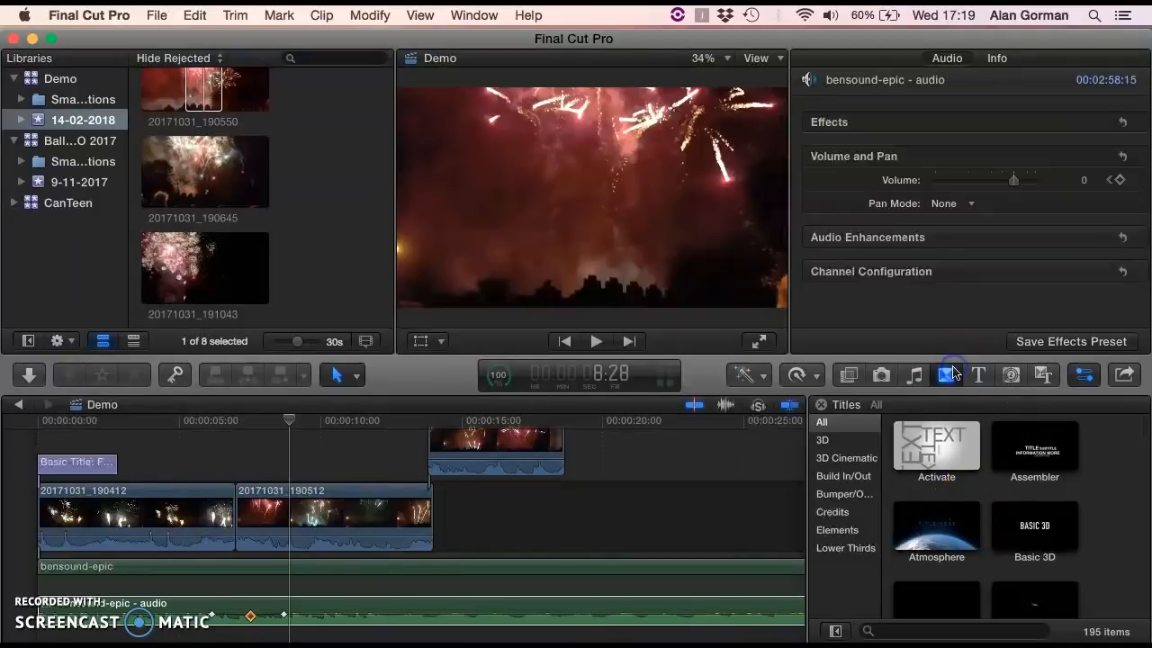
left_click(953, 460)
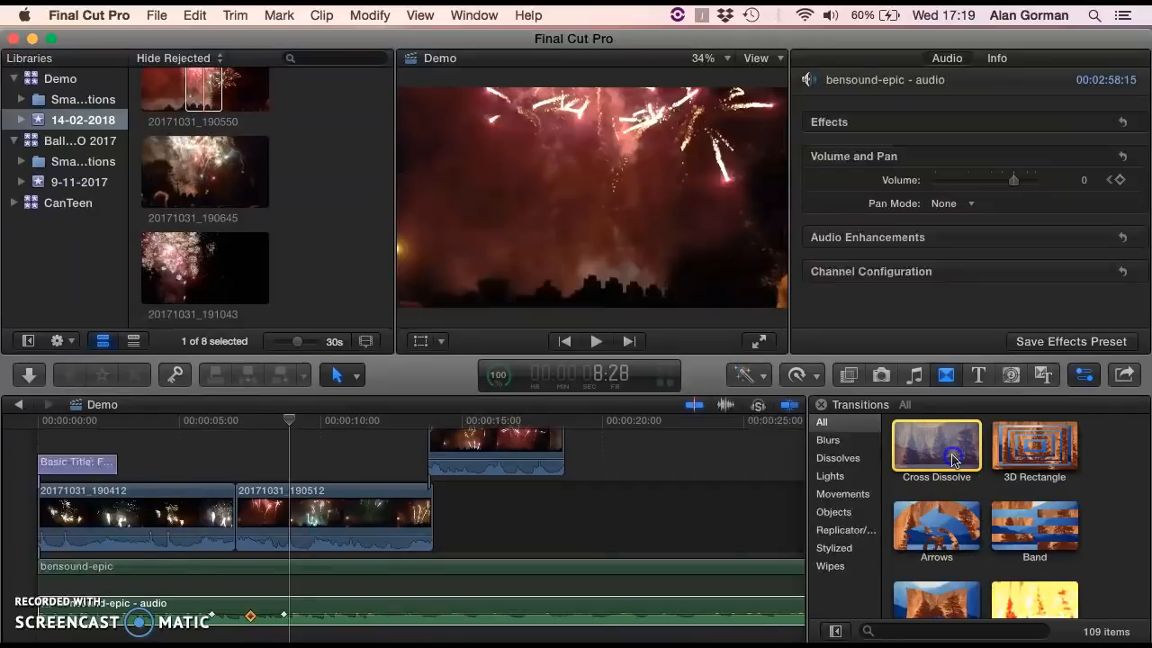
left_click_drag(953, 460, 397, 493)
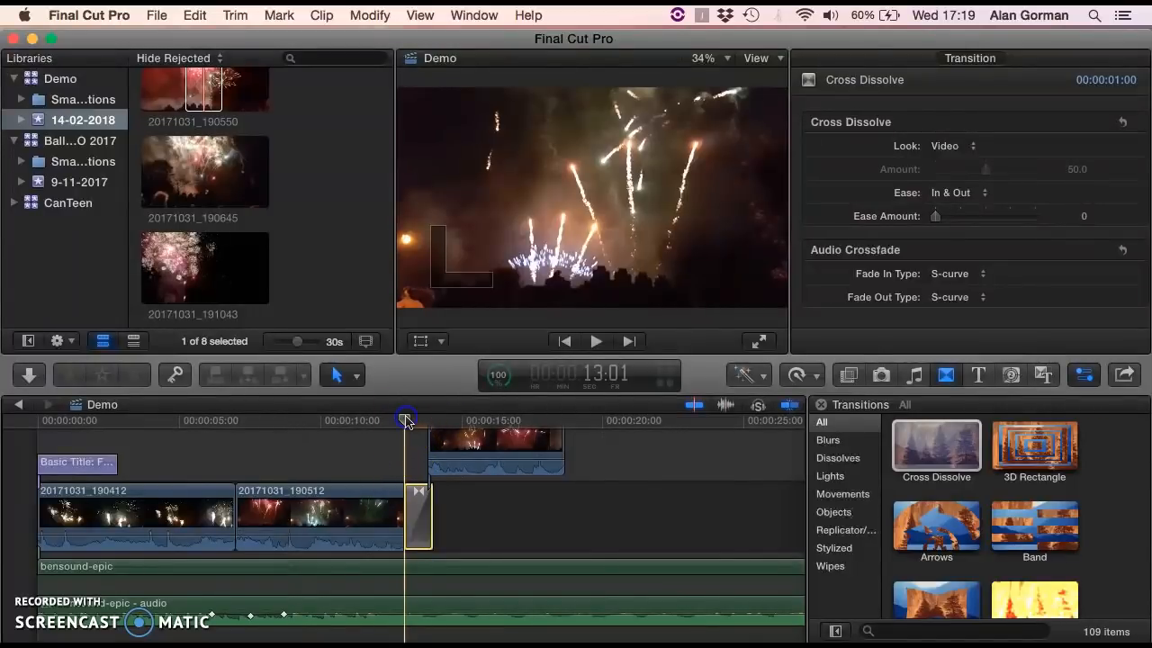
key("space")
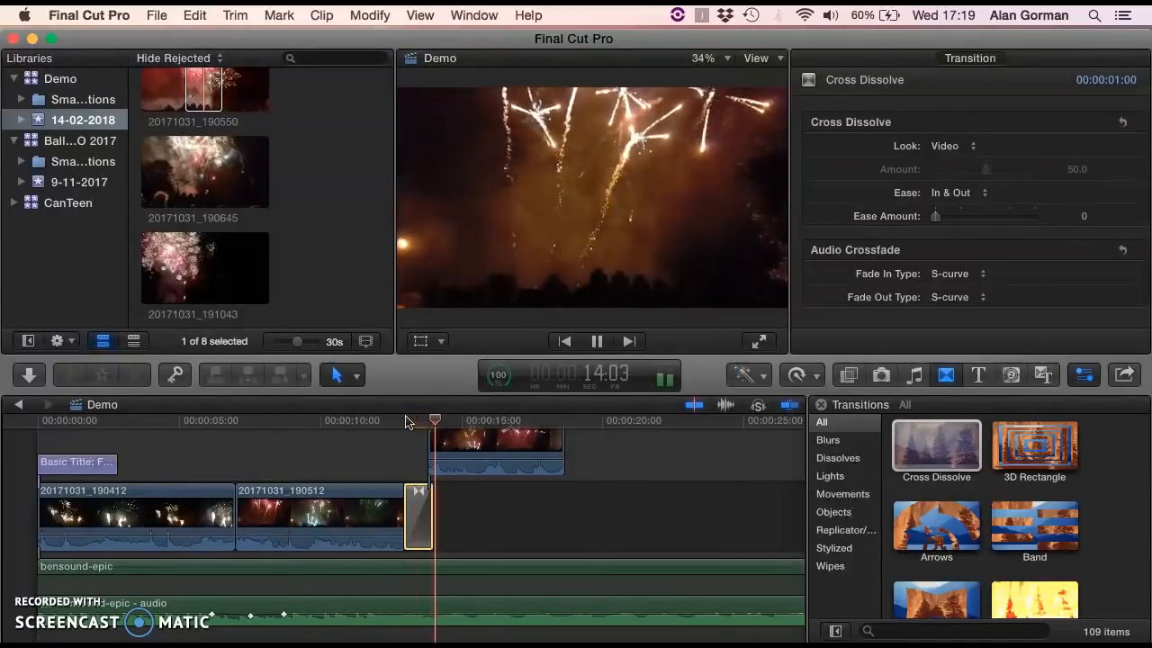
key("space")
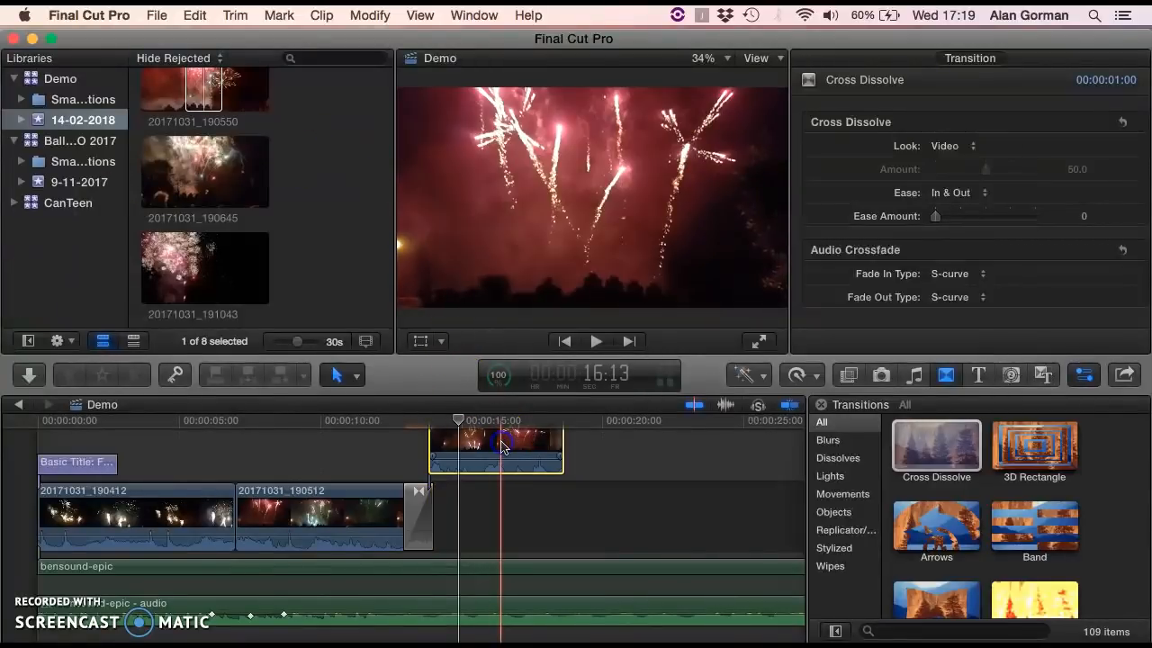
Delete the connected clip following the transition and add the 20171031_190412 clip in its place, above the main storyline
left_click(502, 447)
key("Delete")
left_click(226, 231)
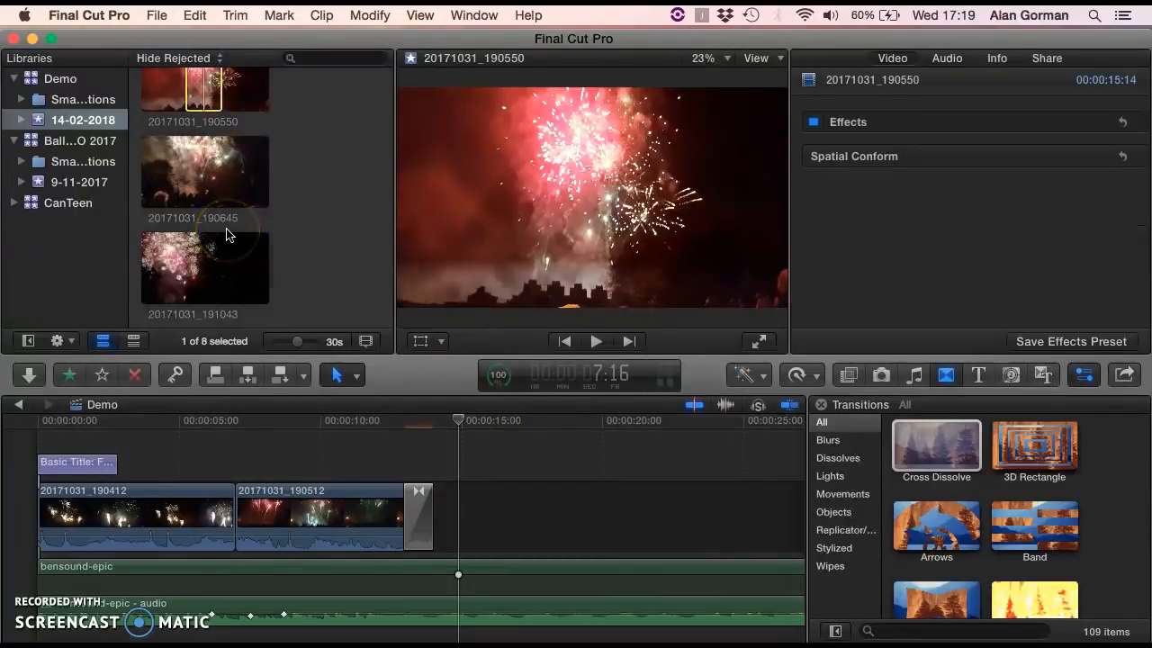
scroll(227, 231, "down", 5)
scroll(227, 231, "up", 8)
left_click(212, 171)
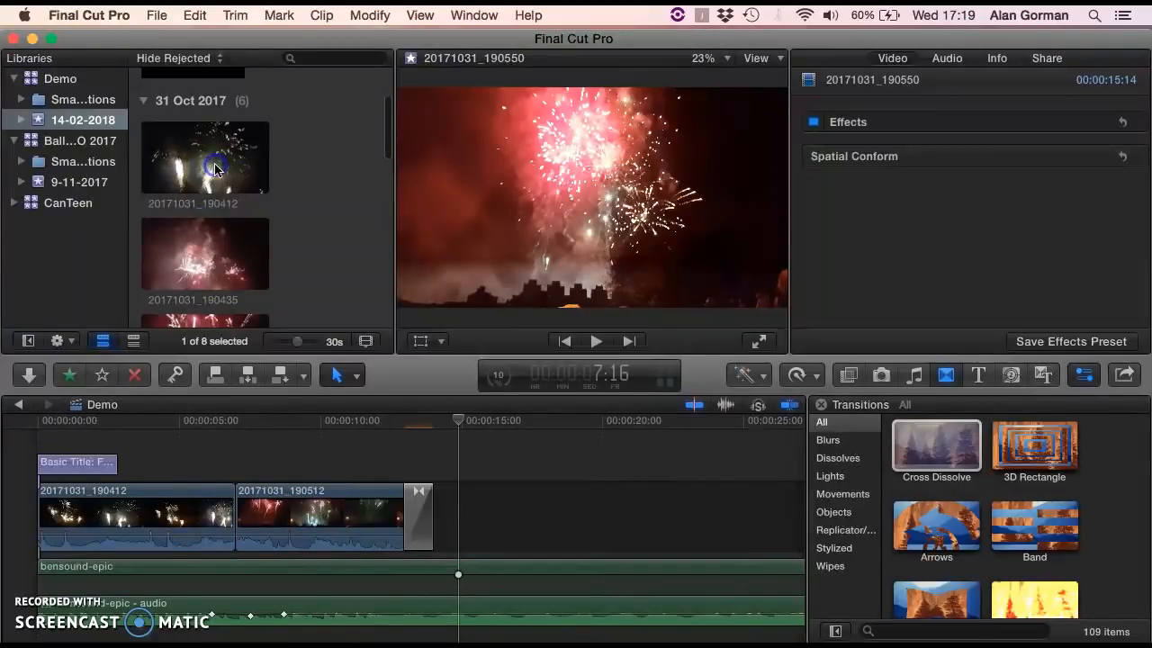
left_click_drag(216, 171, 475, 455)
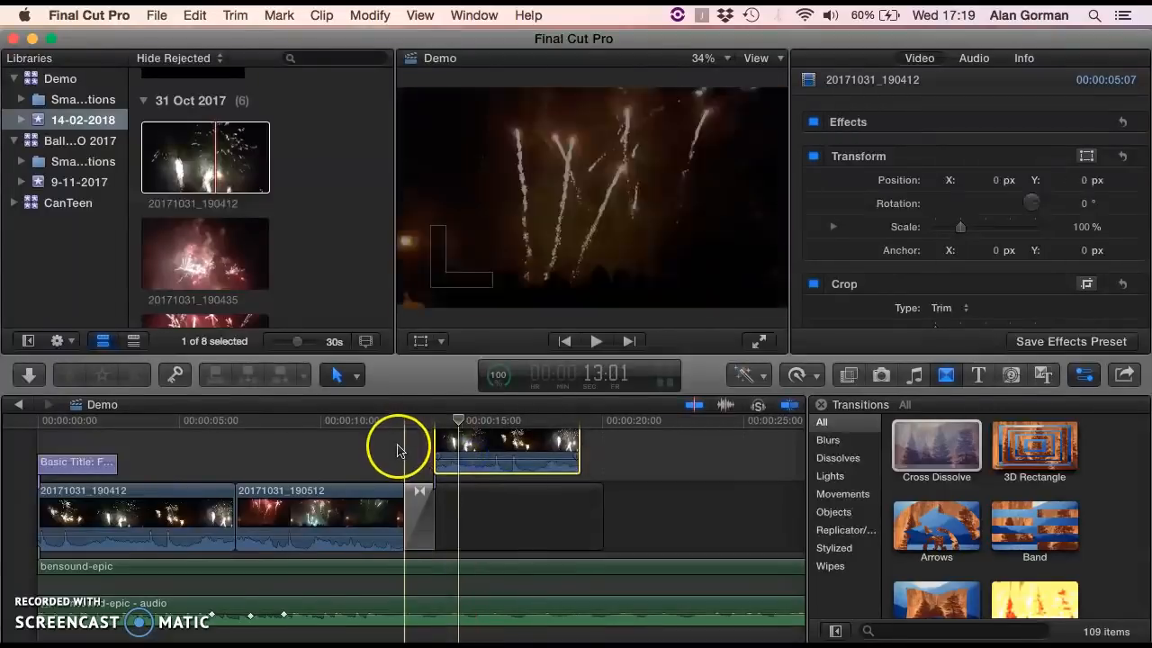
Play the timeline from about 13:01 through the Cross Dissolve into the newly added 20171031_190412 clip
left_click(399, 438)
key("space")
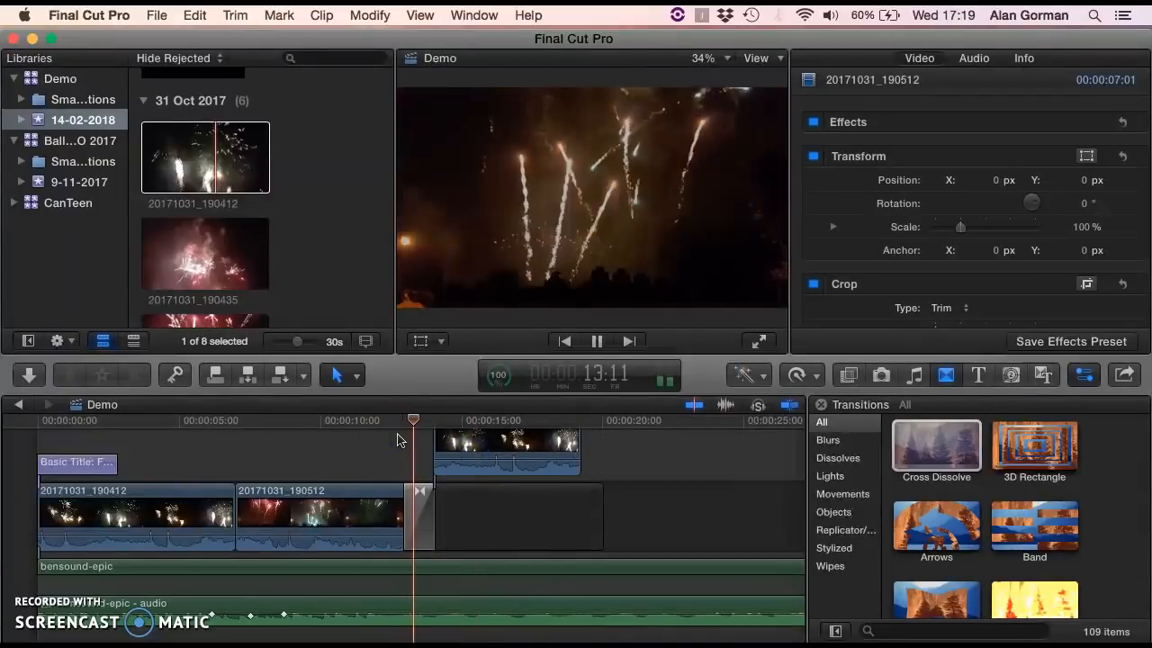
key("space")
left_click(624, 438)
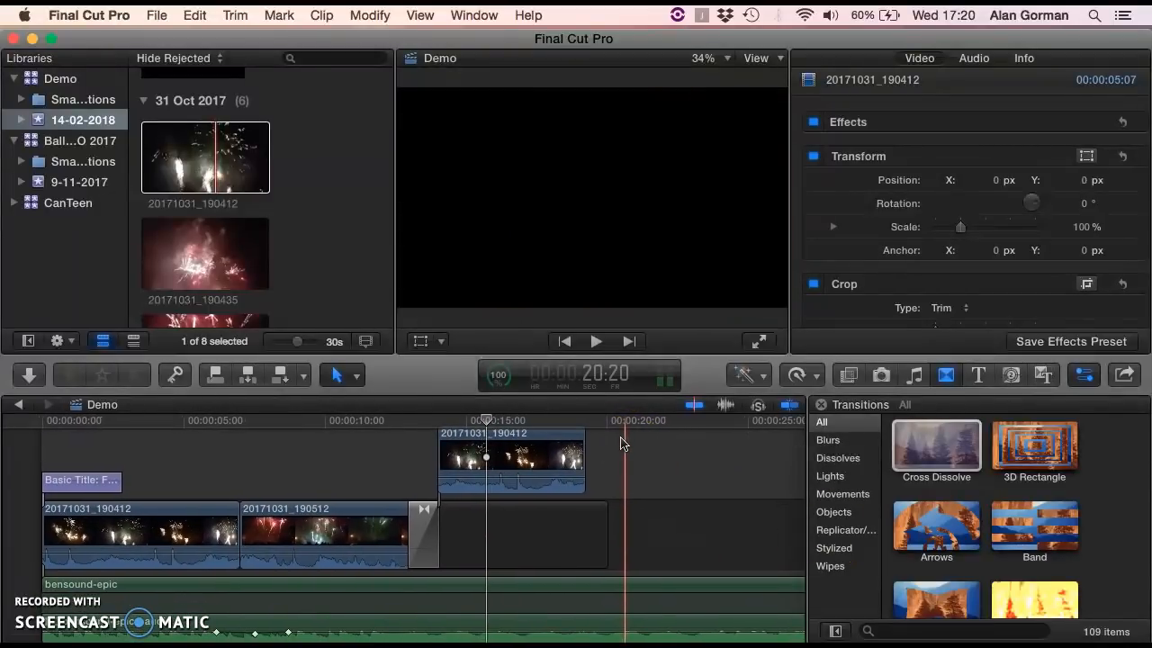
scroll(624, 443, "up", 2)
left_click(490, 447)
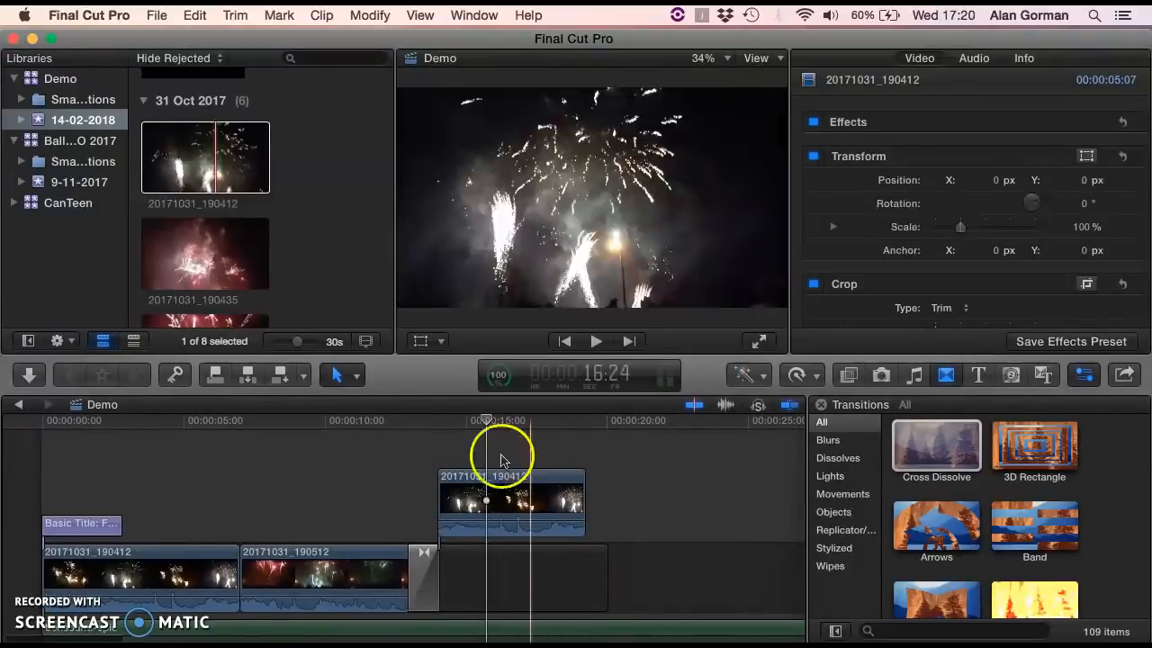
scroll(486, 449, "down", 3)
scroll(486, 450, "down", 1)
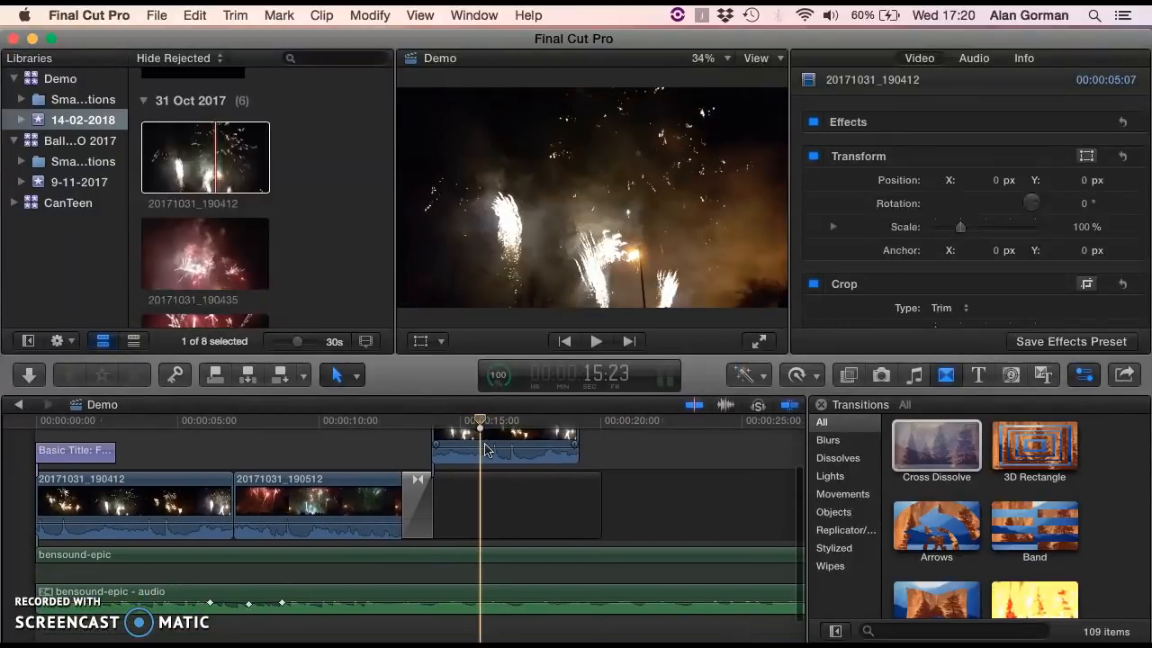